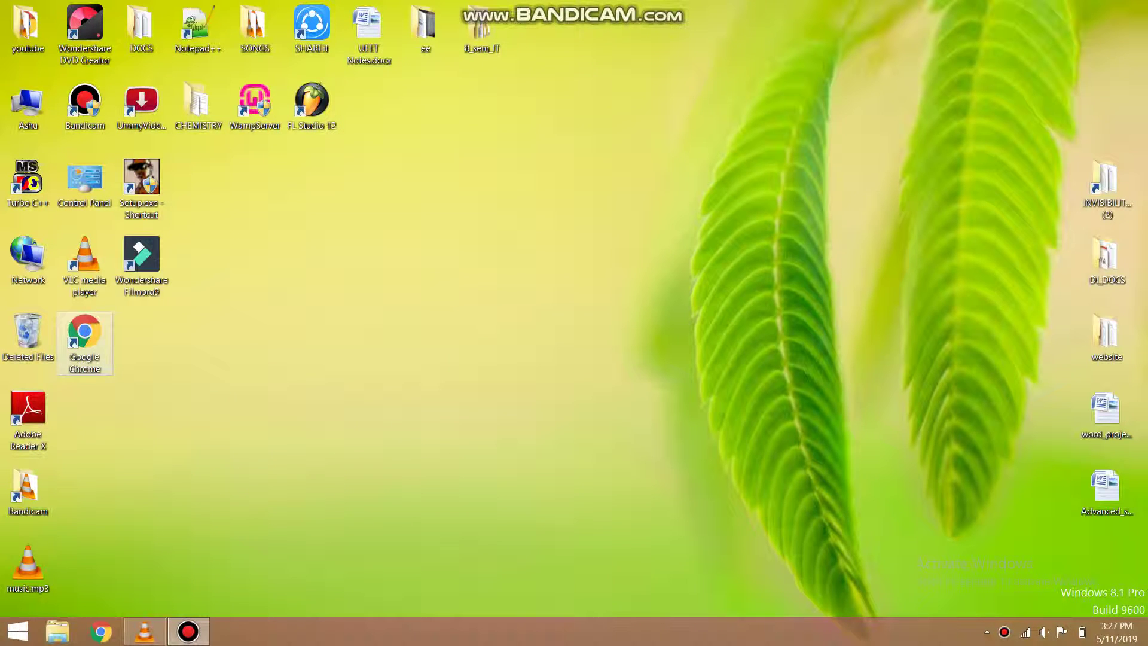
# Launch Chrome, close the Presearch tab, and load the Best Text-to-Speech demo bookmark
pyautogui.doubleClick(84, 335)
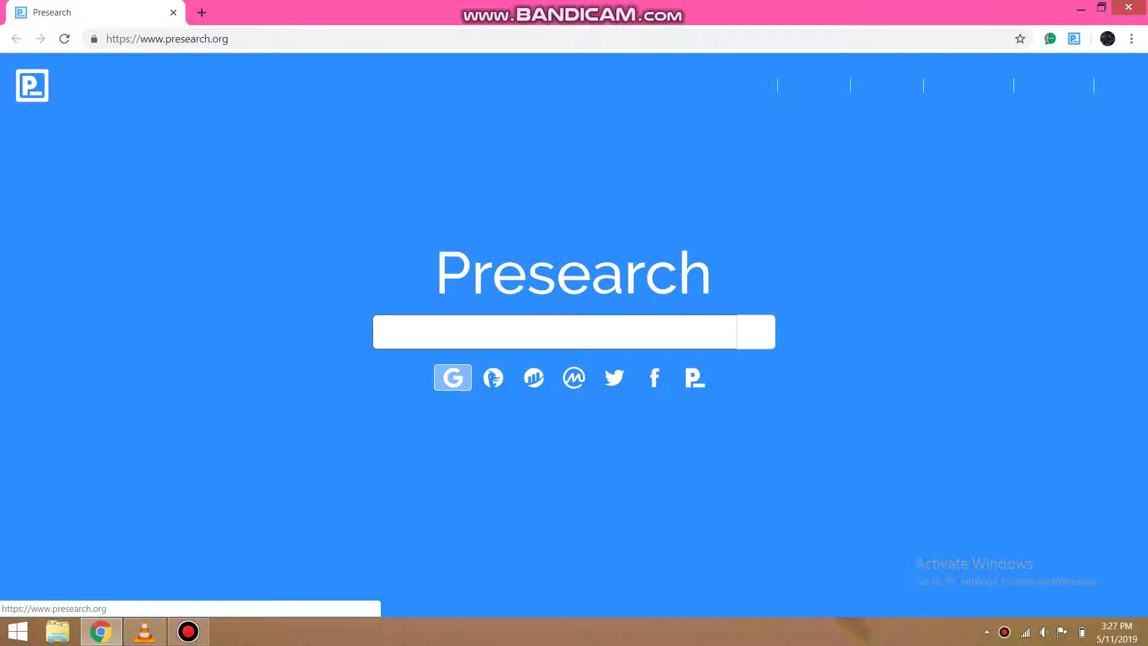
pyautogui.click(201, 13)
pyautogui.click(174, 12)
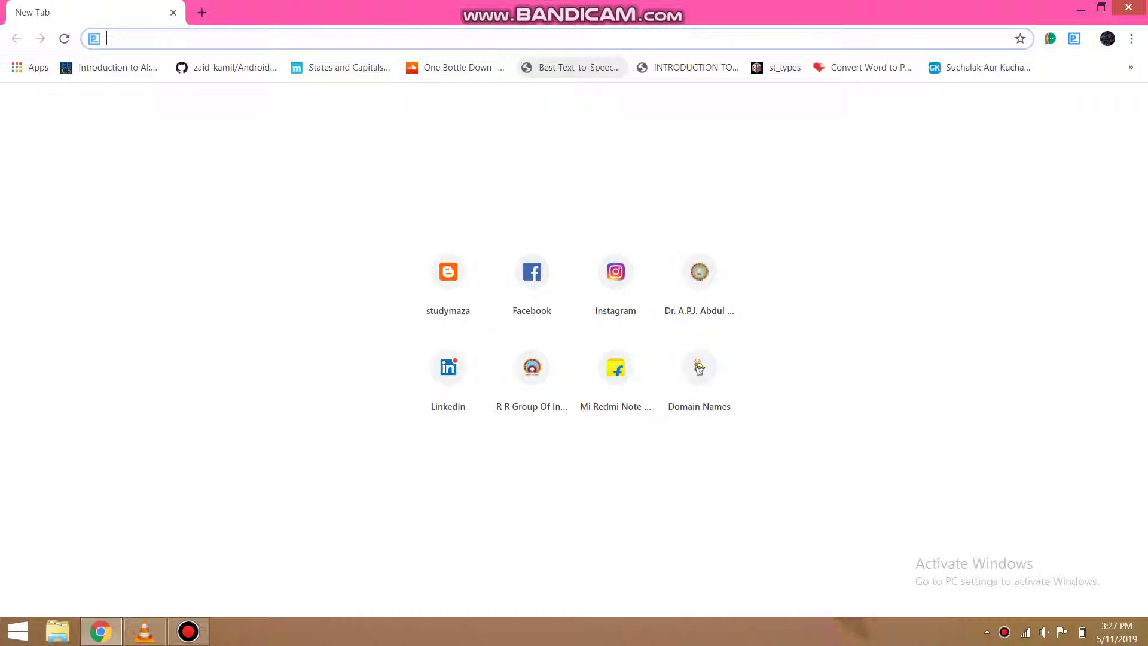
pyautogui.click(573, 67)
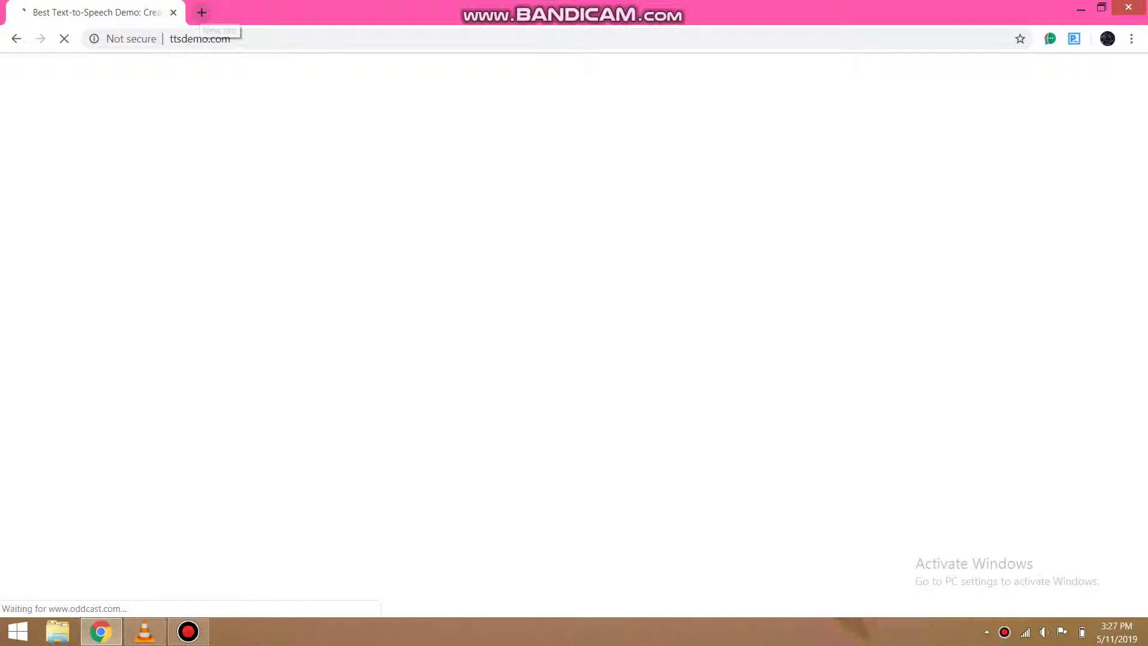
# Close the extra empty browser tab to return to the demo page
pyautogui.click(201, 12)
pyautogui.click(96, 12)
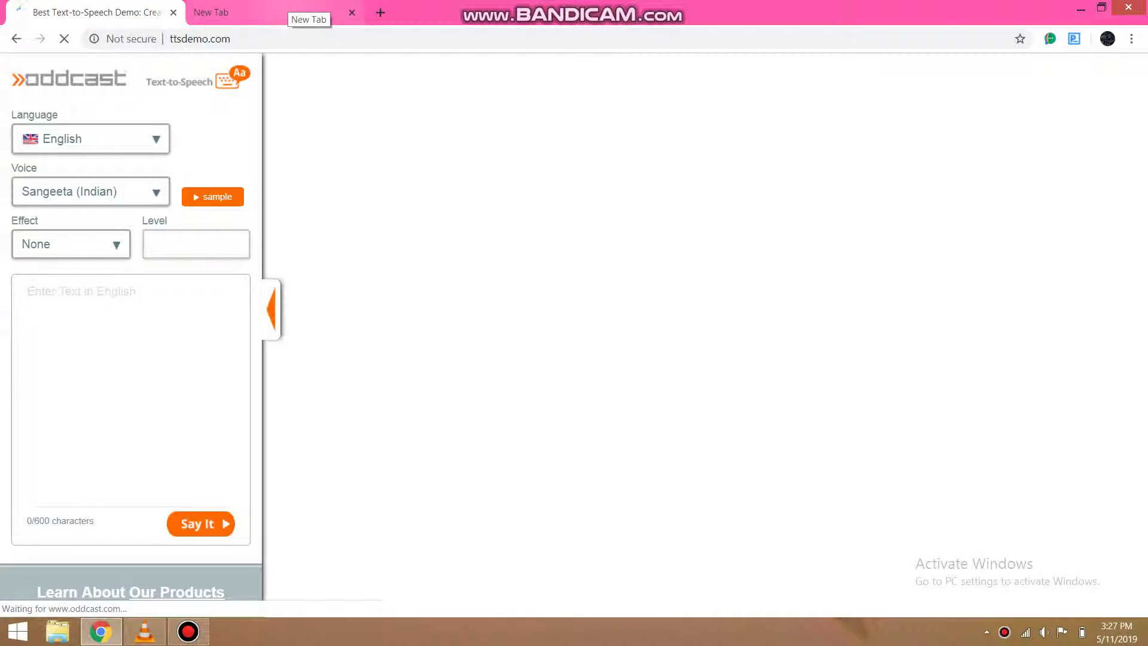
pyautogui.click(293, 11)
pyautogui.hotkey('ctrl', 'w')
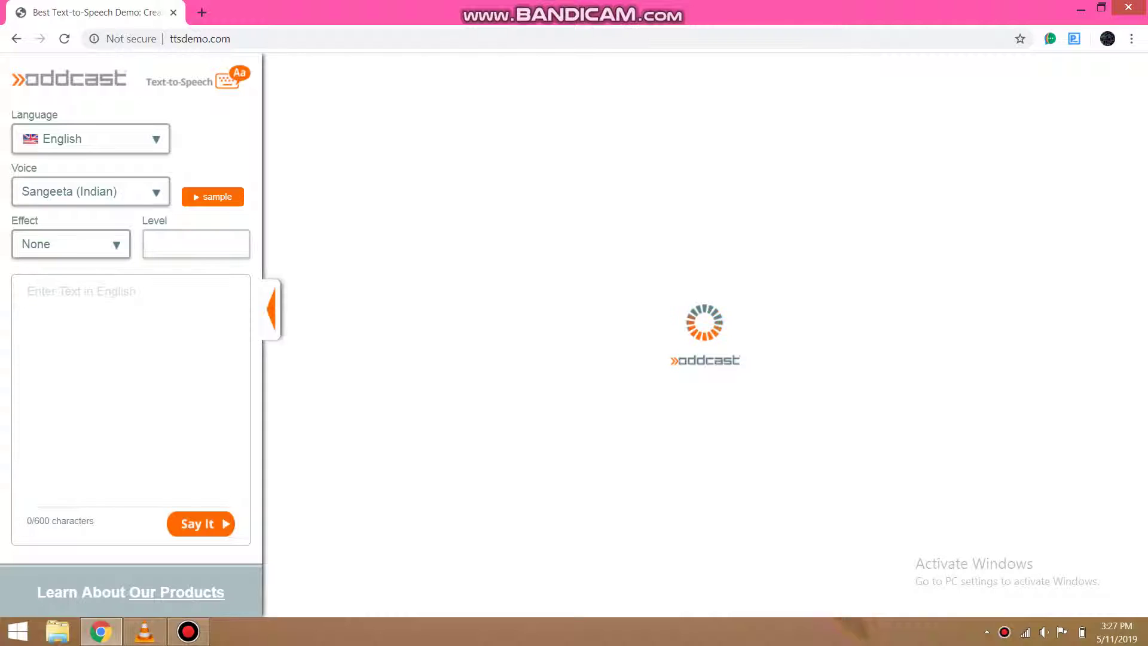
# Enter 'dj ashu', close the VLC media player, and have Sangeeta (Indian) speak it
pyautogui.write('dj ashu')
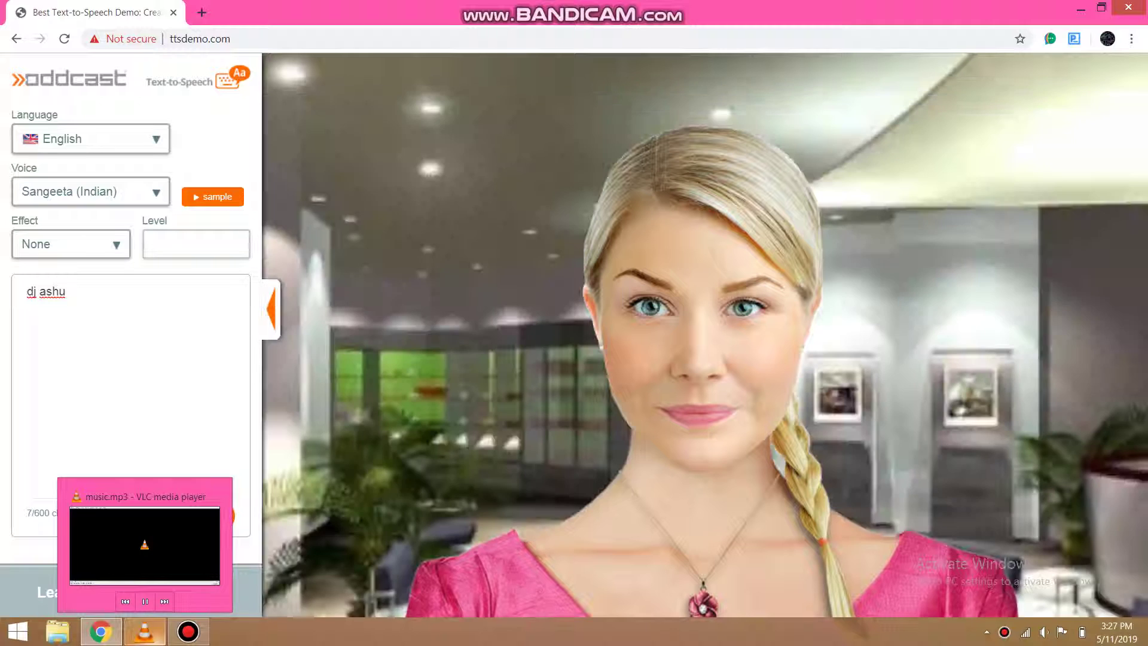
pyautogui.rightClick(144, 631)
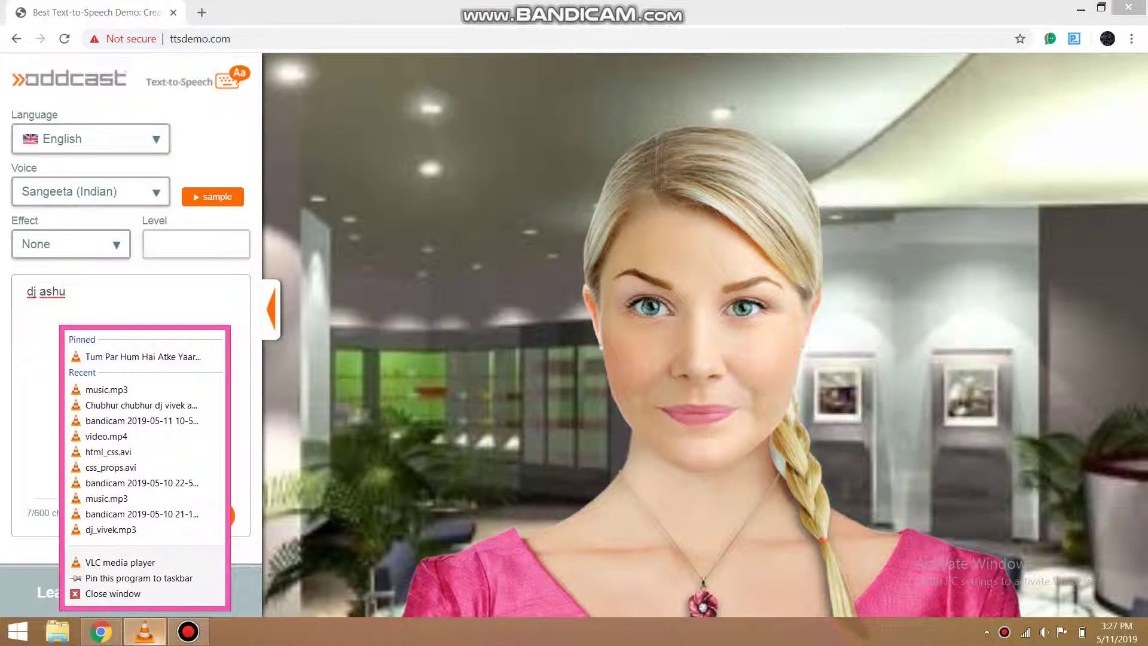
pyautogui.click(113, 593)
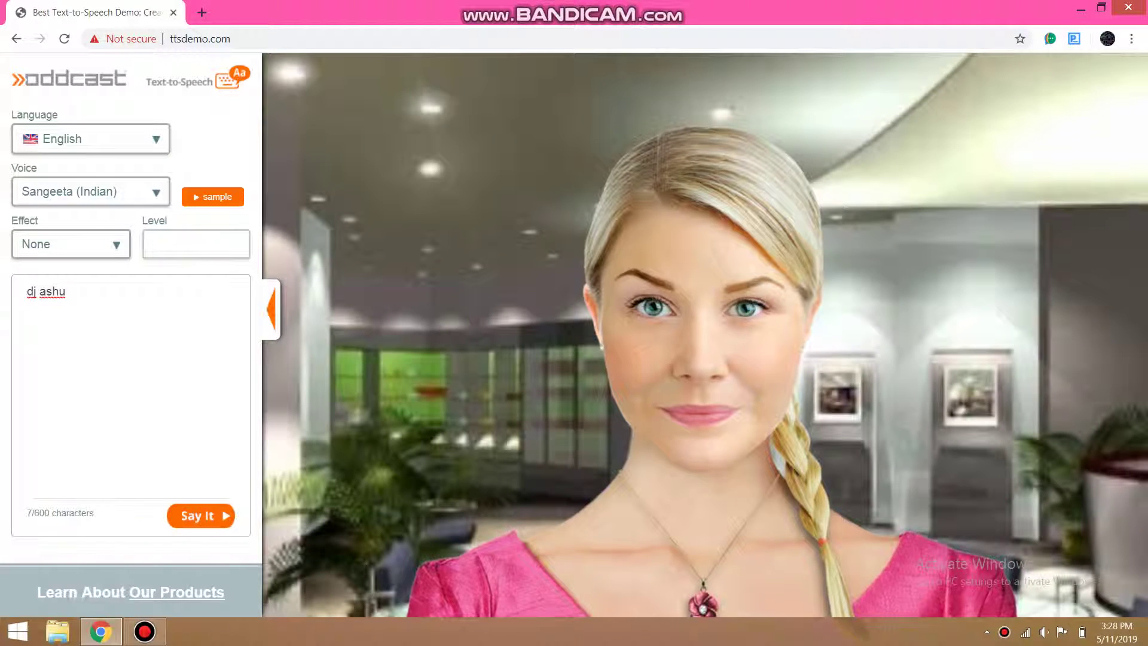
pyautogui.click(201, 515)
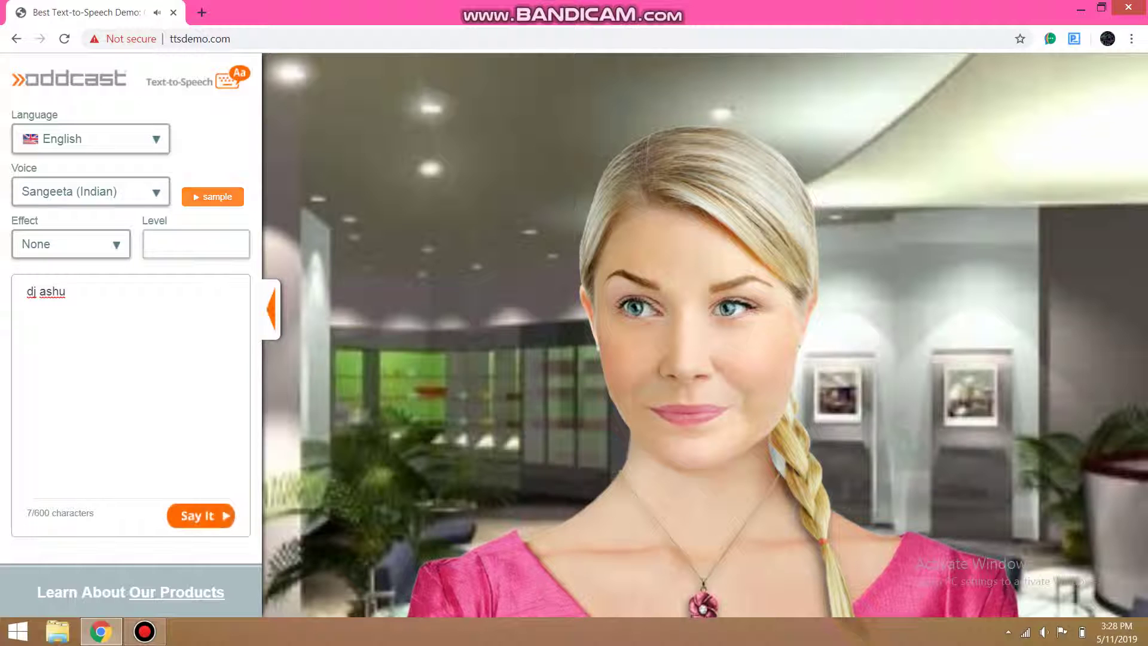
# Set the voice effect to Echo and play 'dj ashu' with it
pyautogui.click(66, 244)
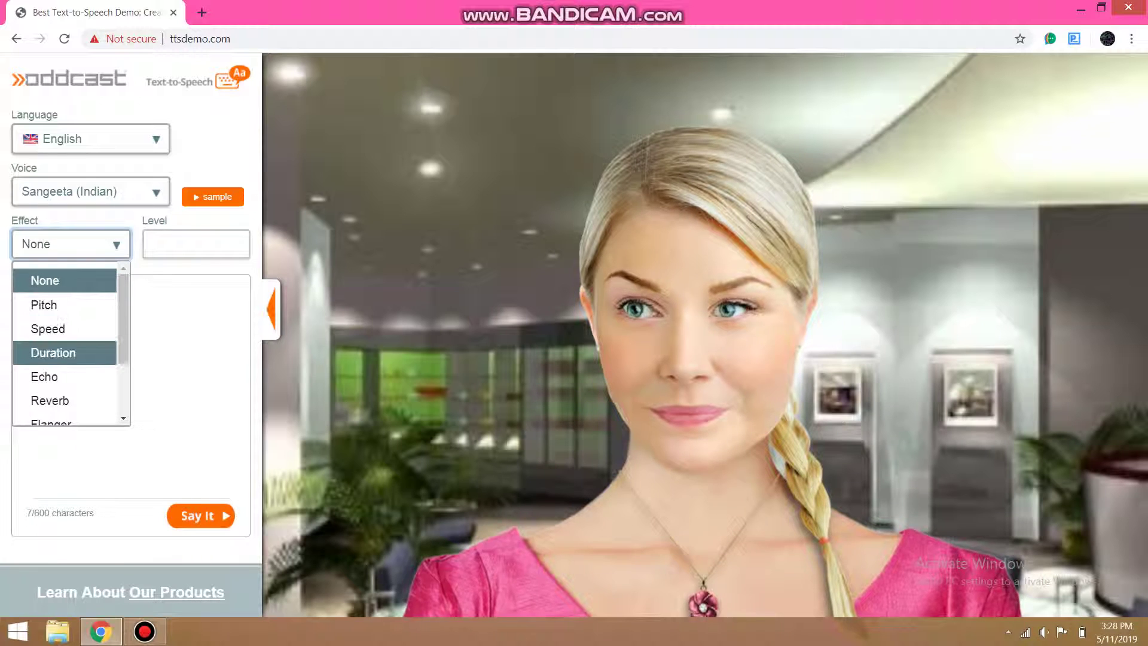
pyautogui.click(44, 377)
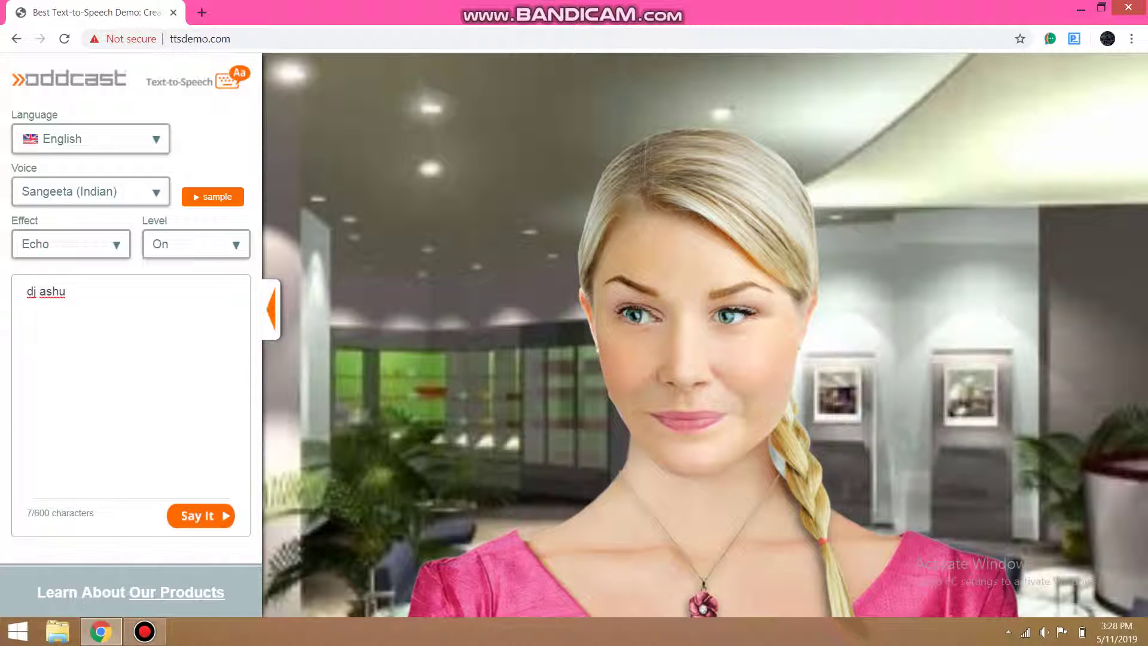
pyautogui.click(201, 515)
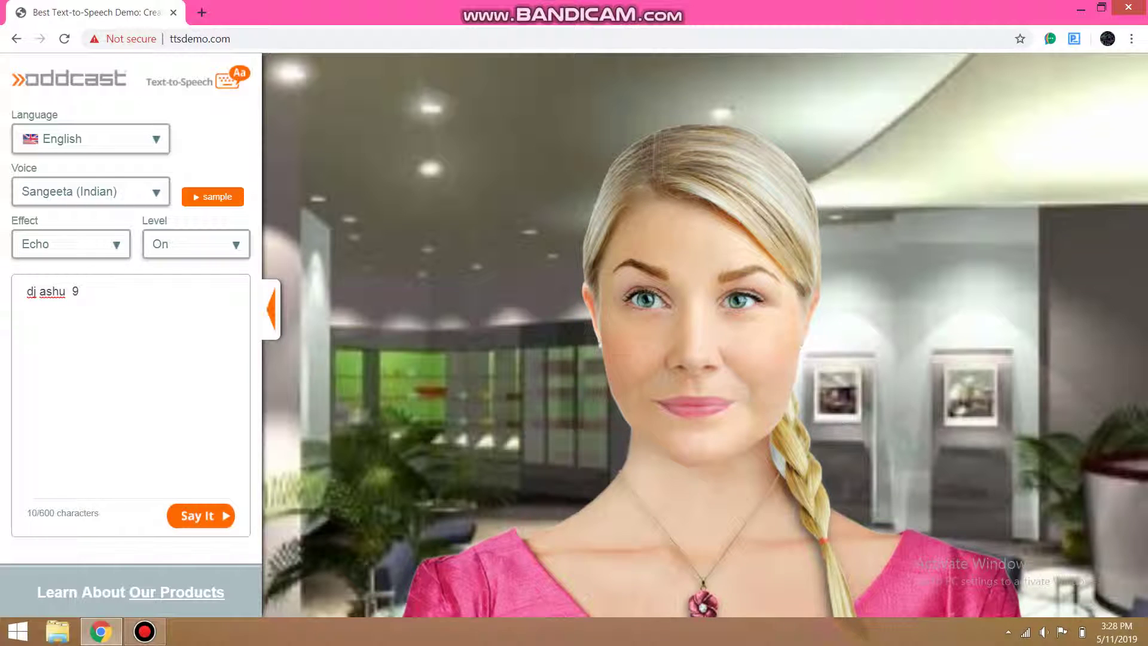
# Append a spaced-out 10-digit phone number after 'dj ashu', then select those digits
pyautogui.write('9')
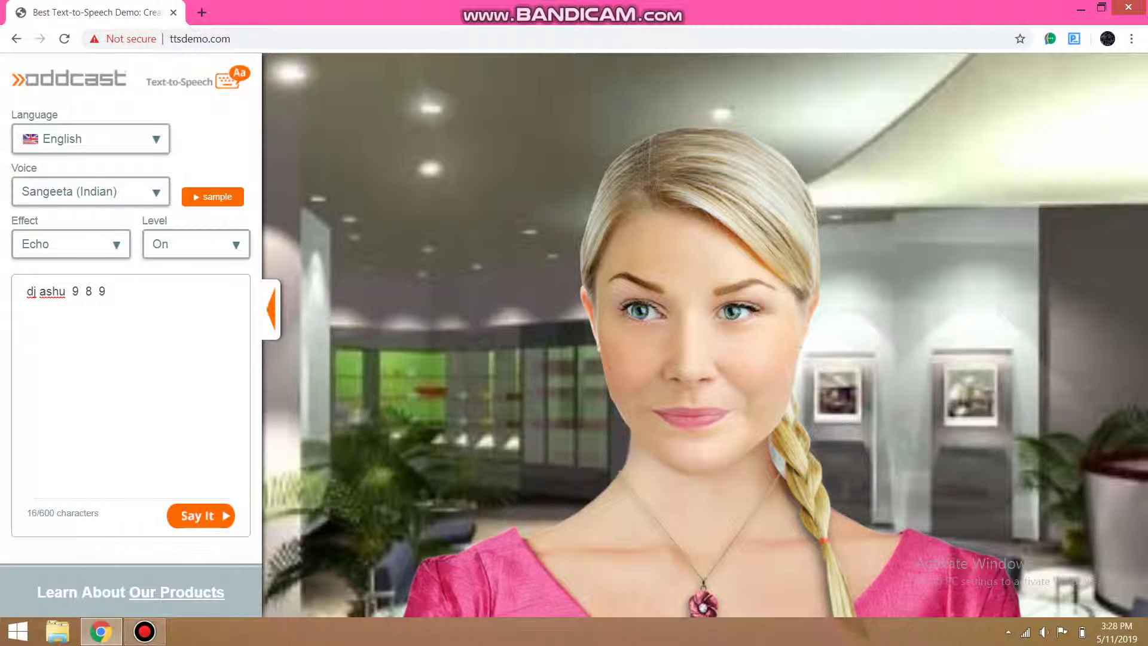
pyautogui.press('BackSpace')
pyautogui.press('BackSpace')
pyautogui.press('BackSpace')
pyautogui.write('8')
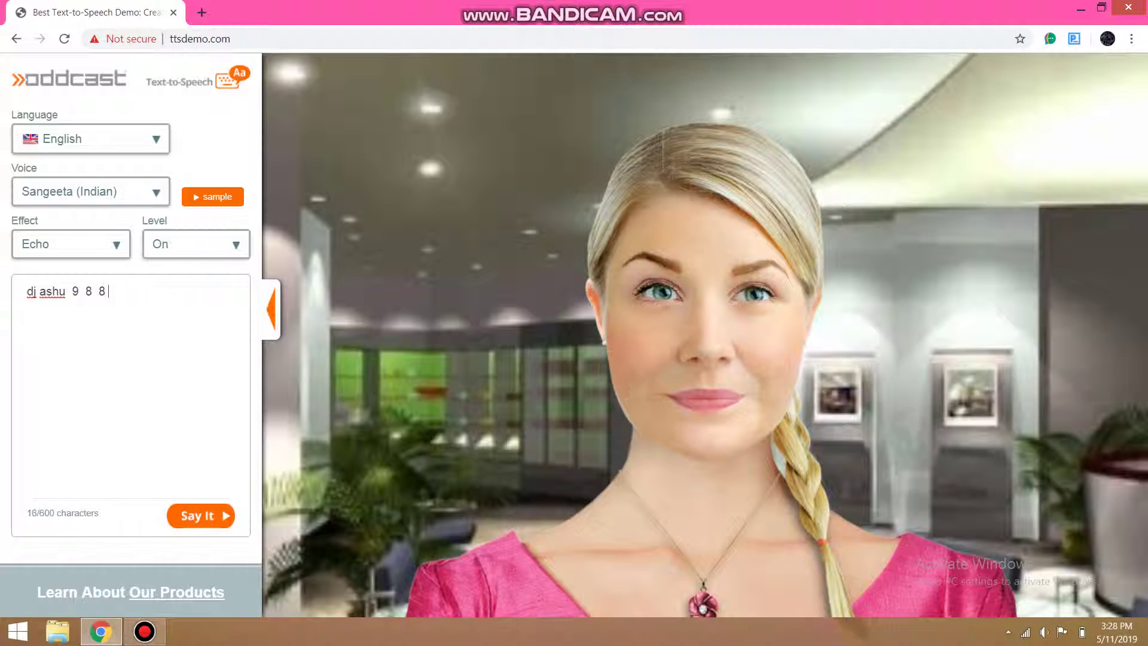
pyautogui.write('9  3')
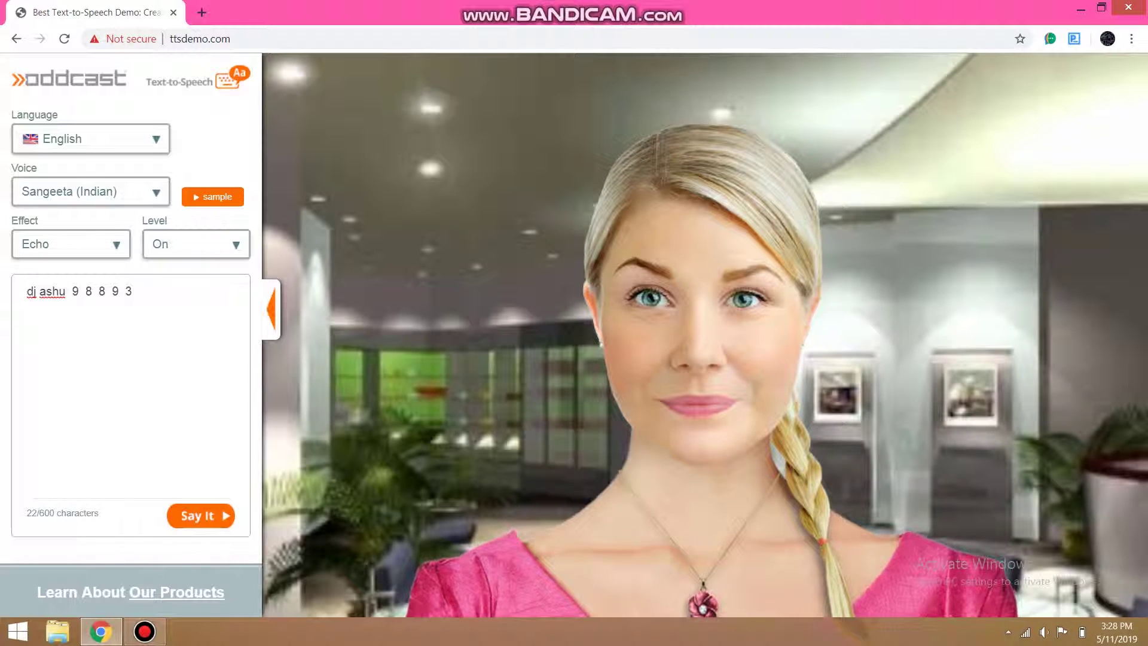
pyautogui.write('  1  3')
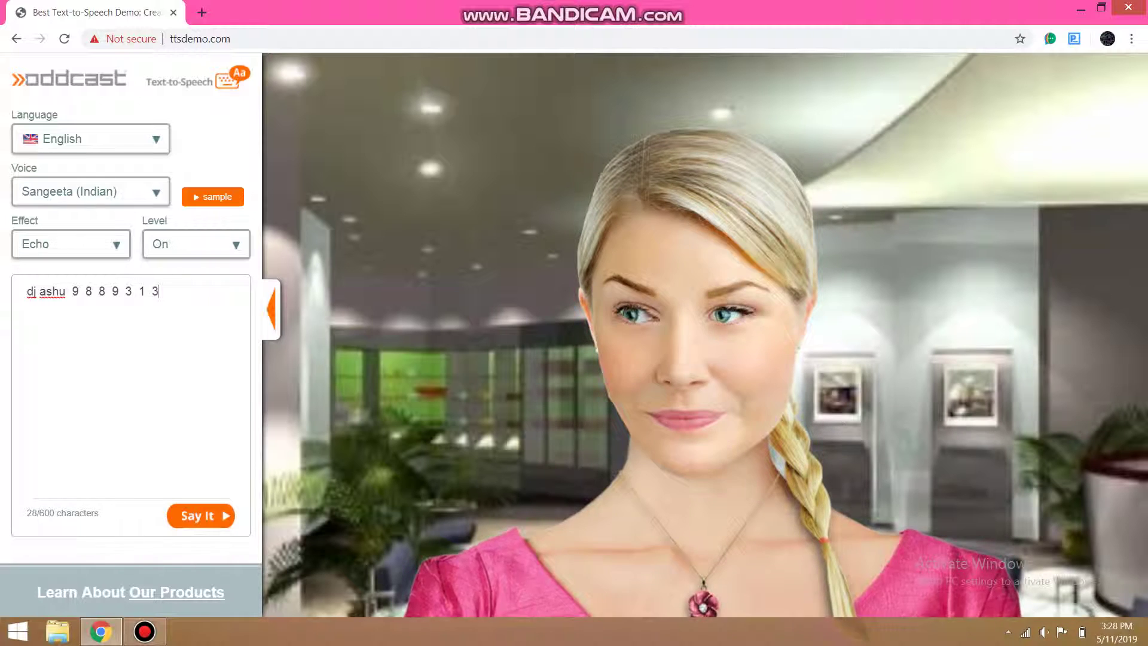
pyautogui.write('  8')
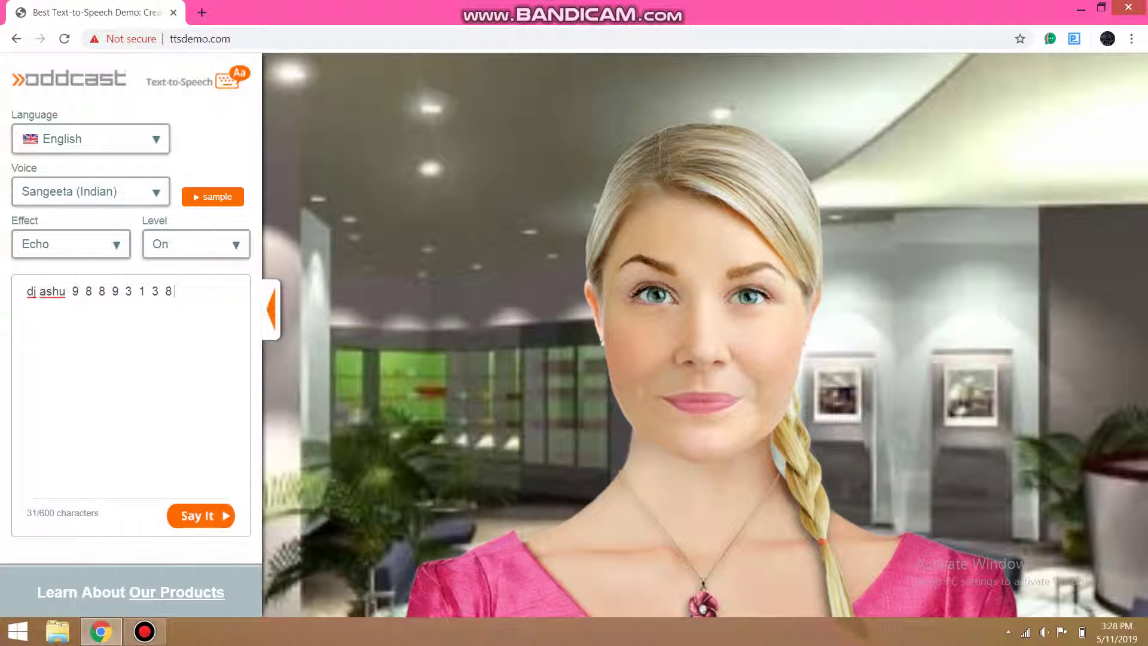
pyautogui.write('  3  4')
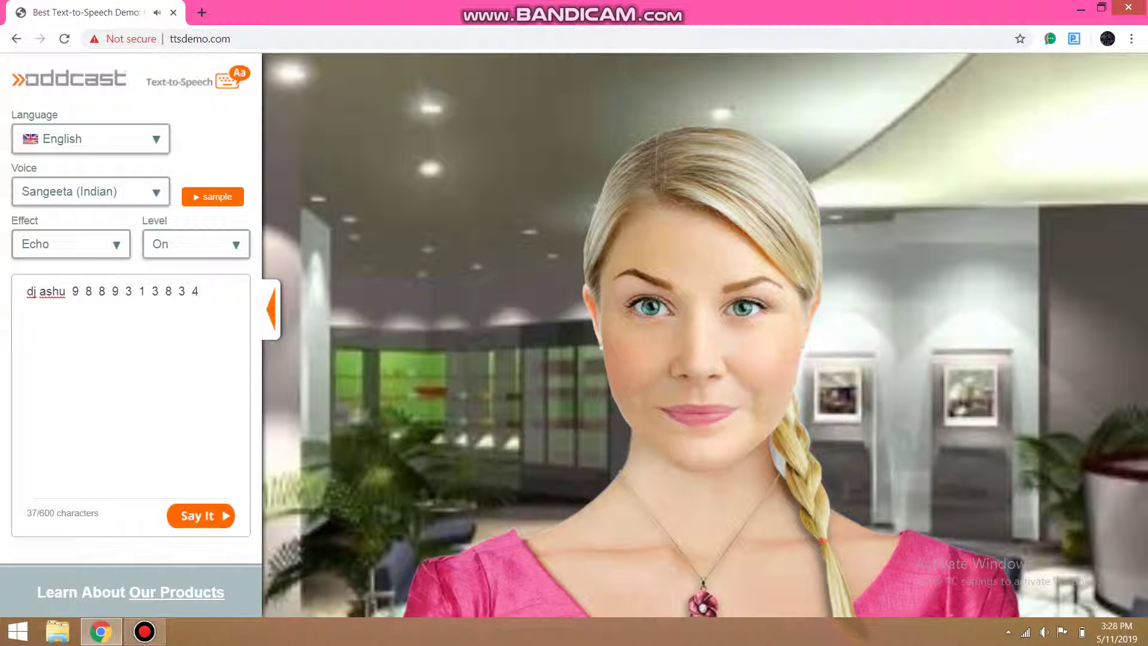
pyautogui.moveTo(199, 291); pyautogui.dragTo(72, 291)
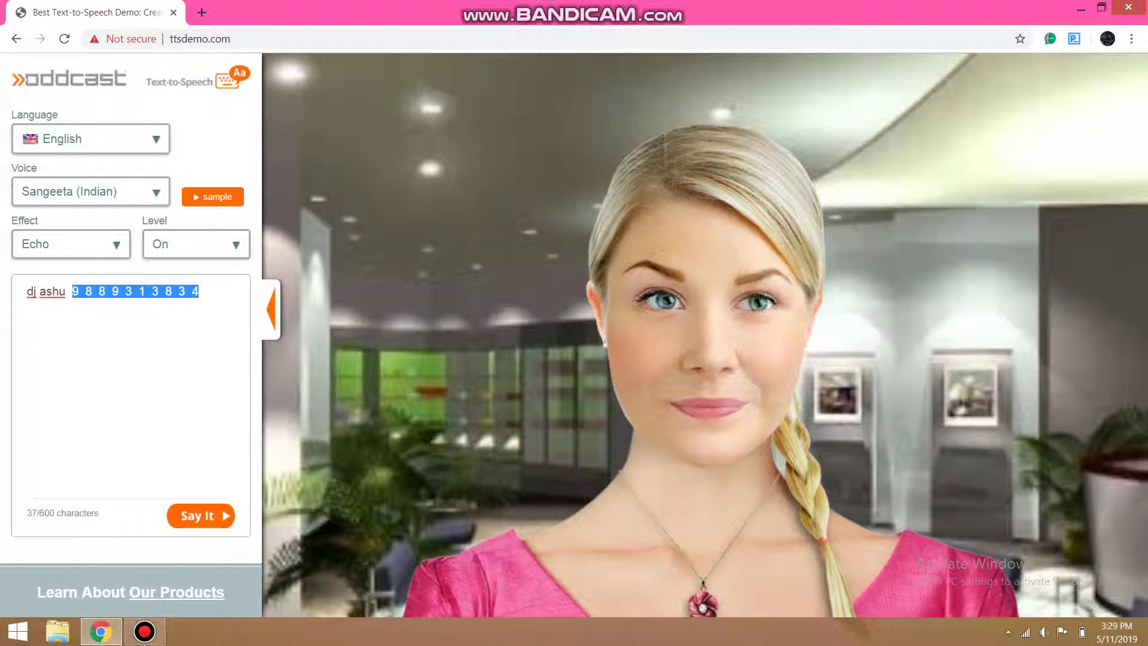
# Replace the digits so the text reads 'dj ashu mixing point', speak it, then select it
pyautogui.press('BackSpace')
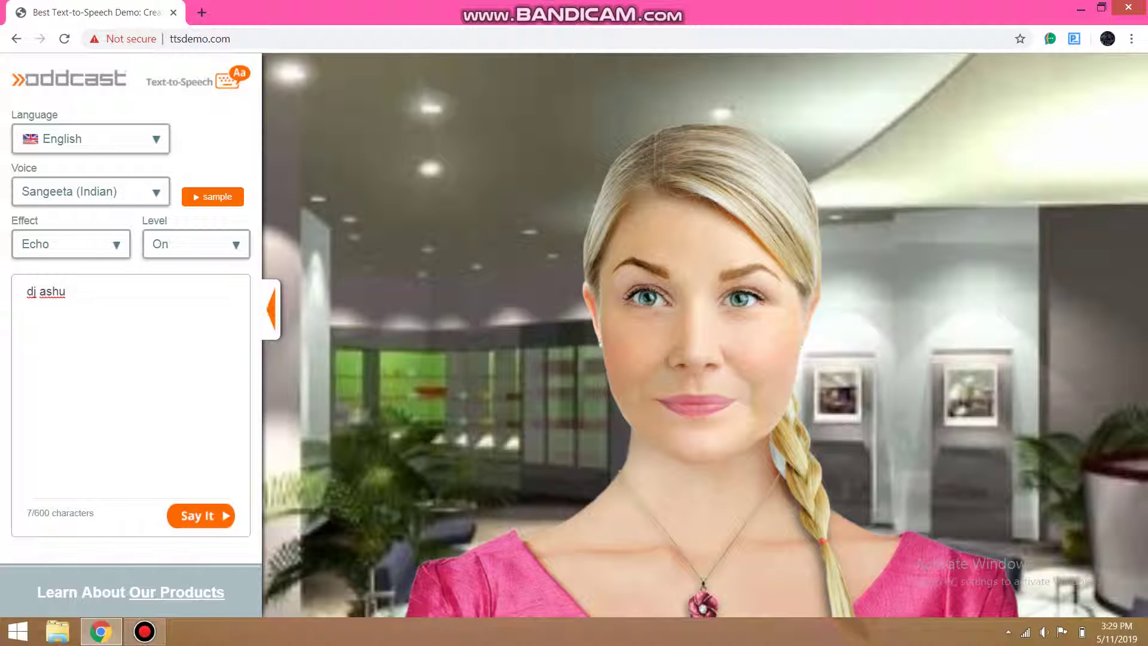
pyautogui.write('mixing poi')
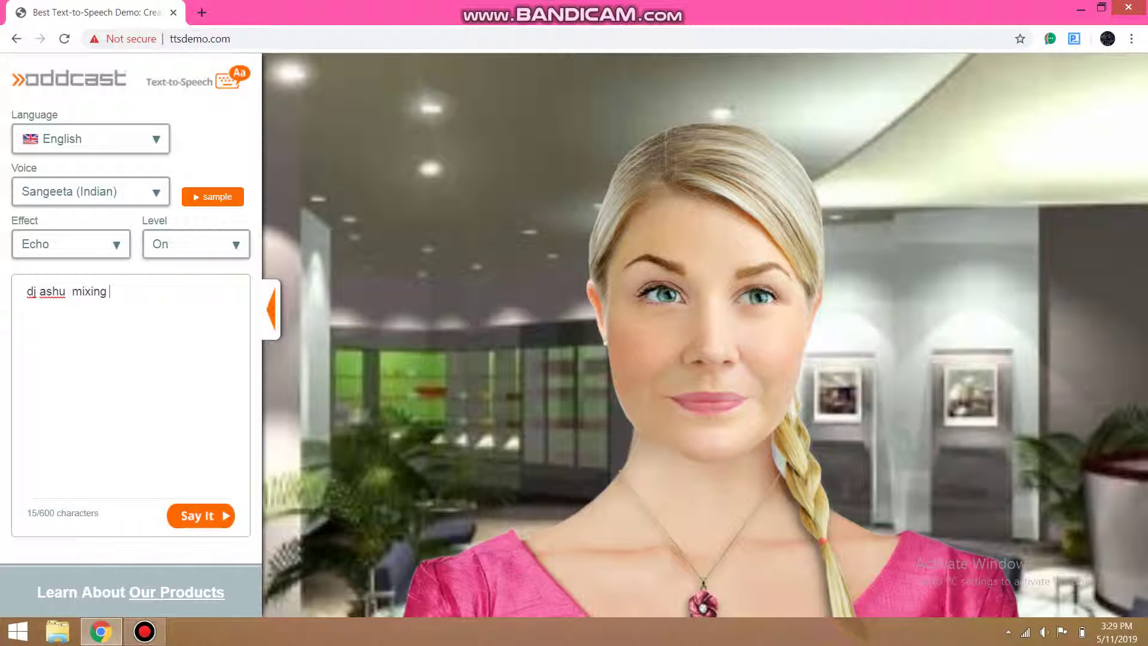
pyautogui.write('n')
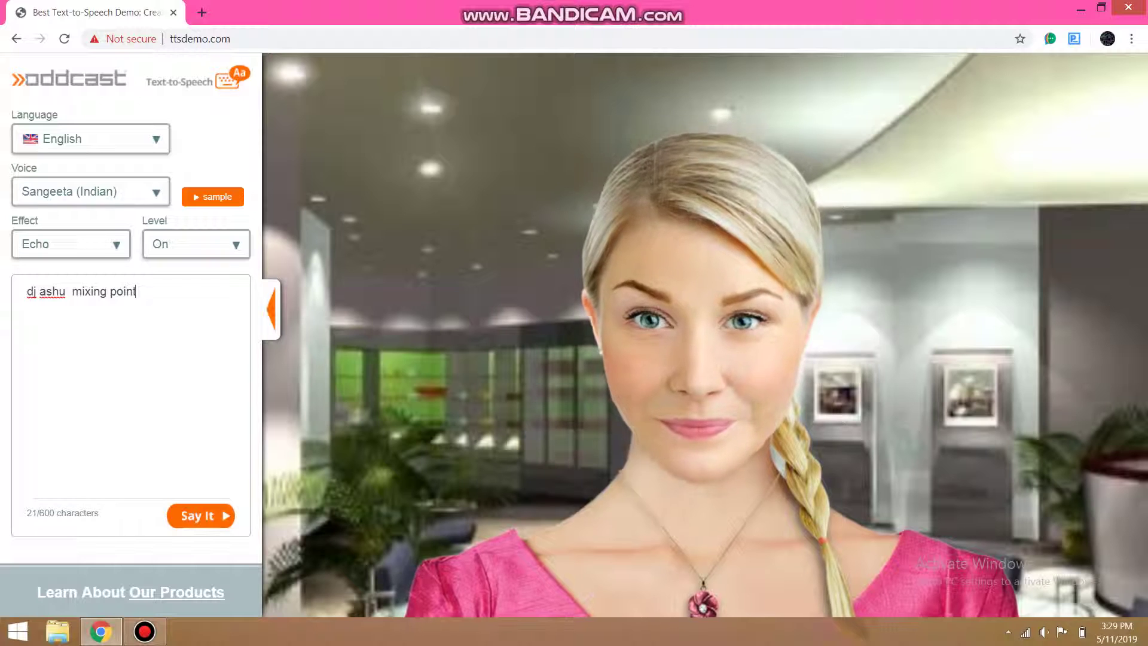
pyautogui.write('t')
pyautogui.click(200, 516)
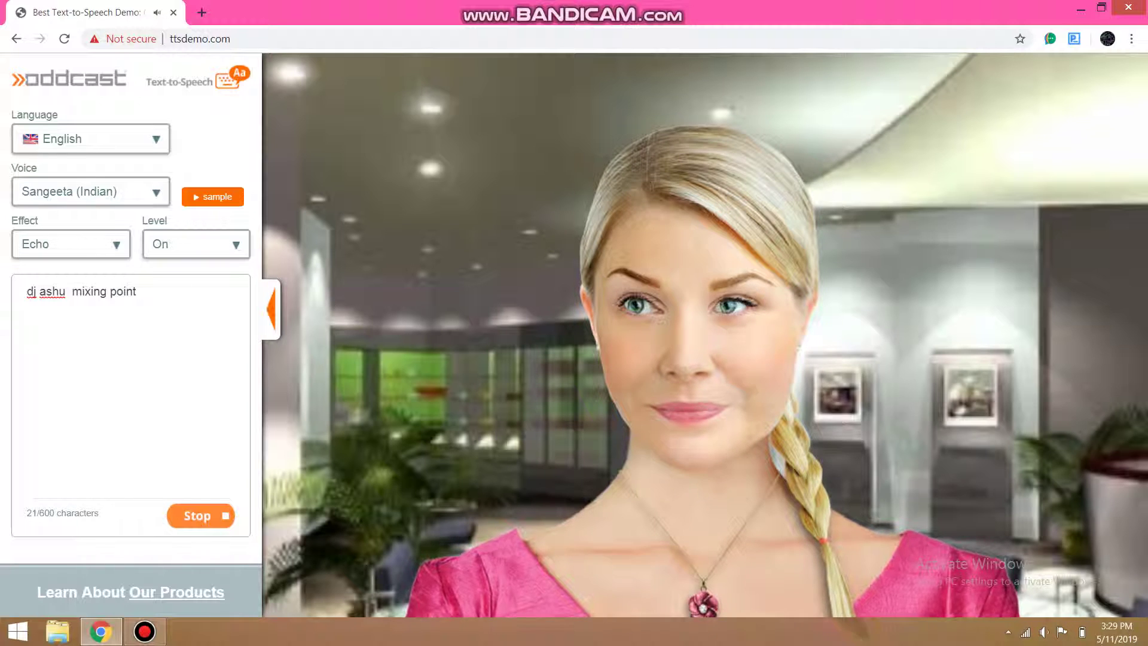
pyautogui.moveTo(136, 291); pyautogui.dragTo(26, 291)
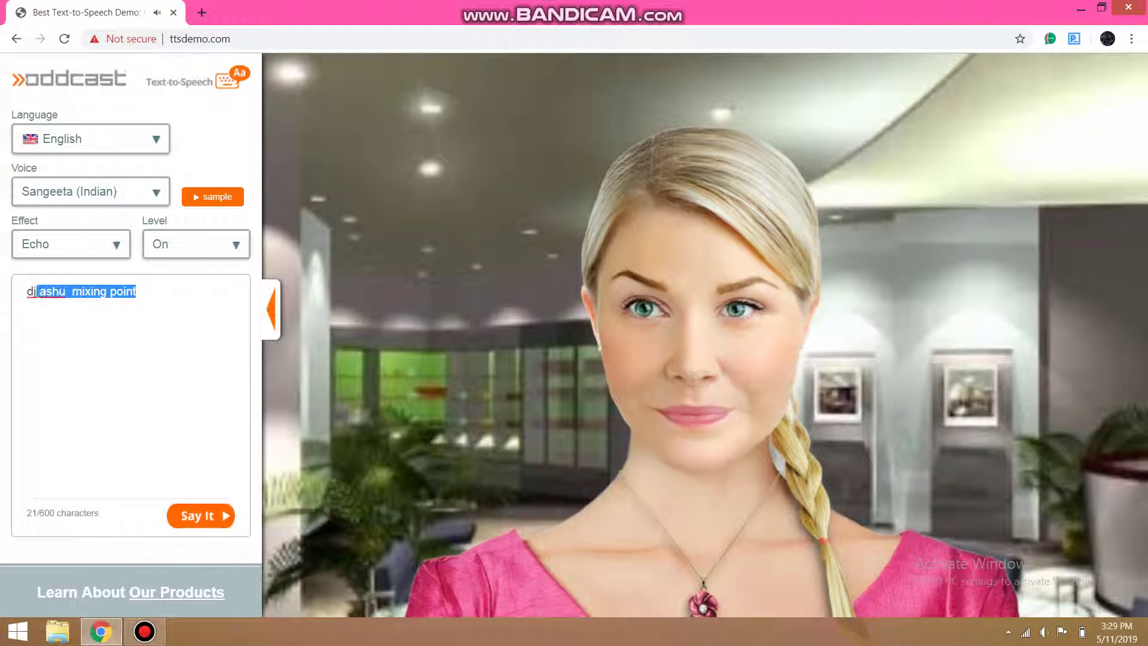
# Overwrite the selection with 'musical ashu' and have the avatar speak it
pyautogui.write('mu')
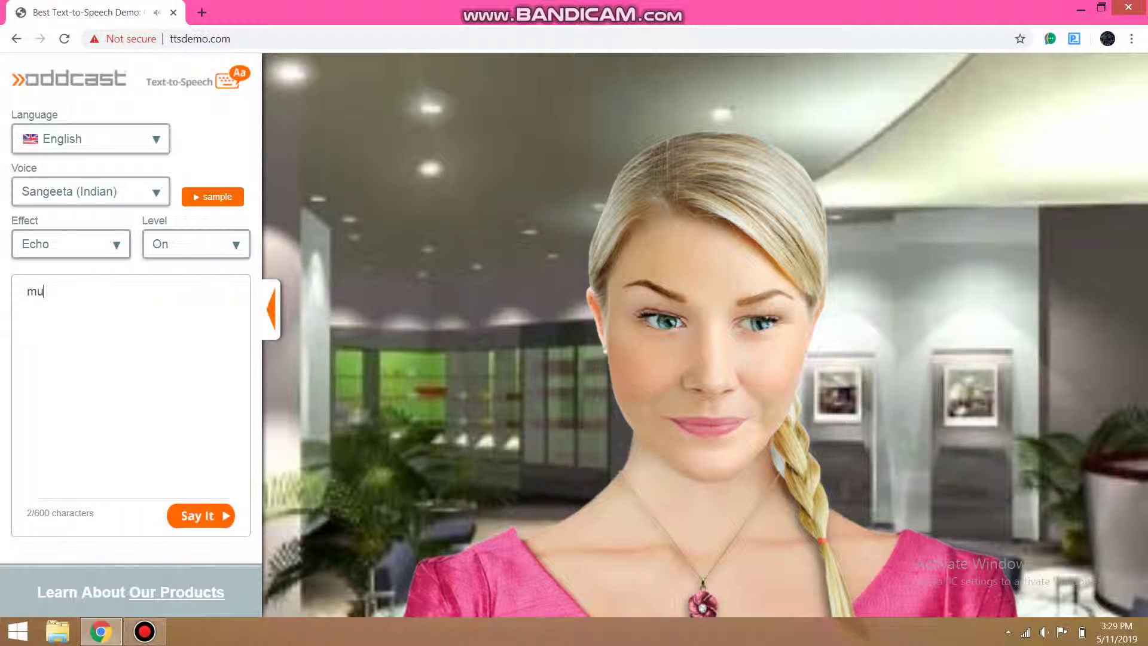
pyautogui.write('sica')
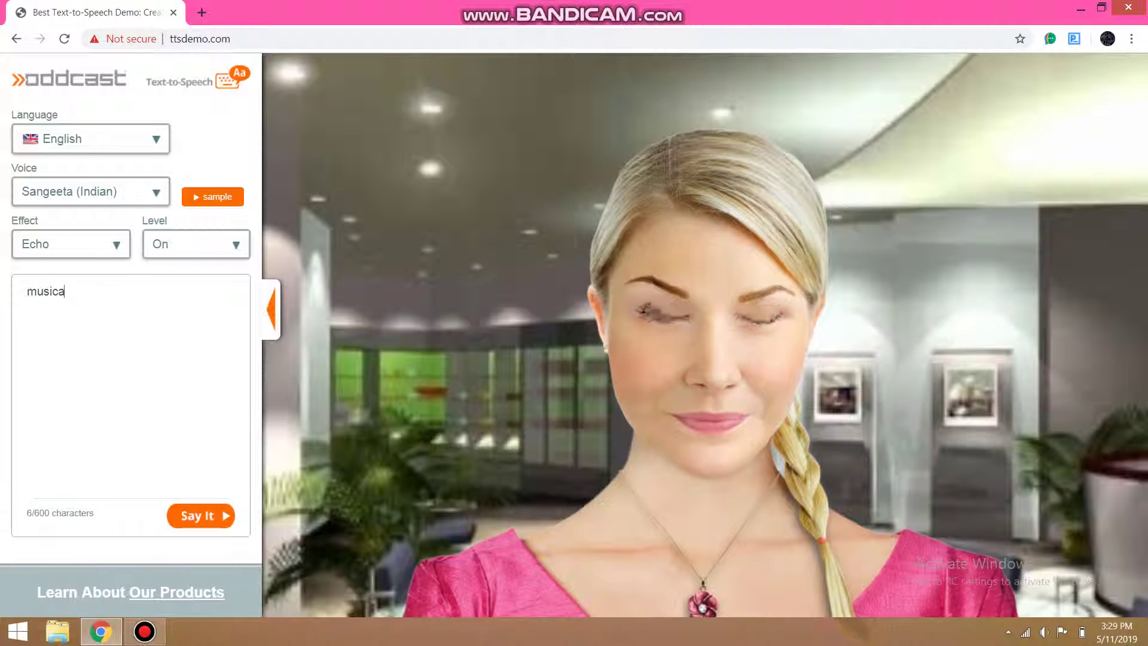
pyautogui.write('l  as')
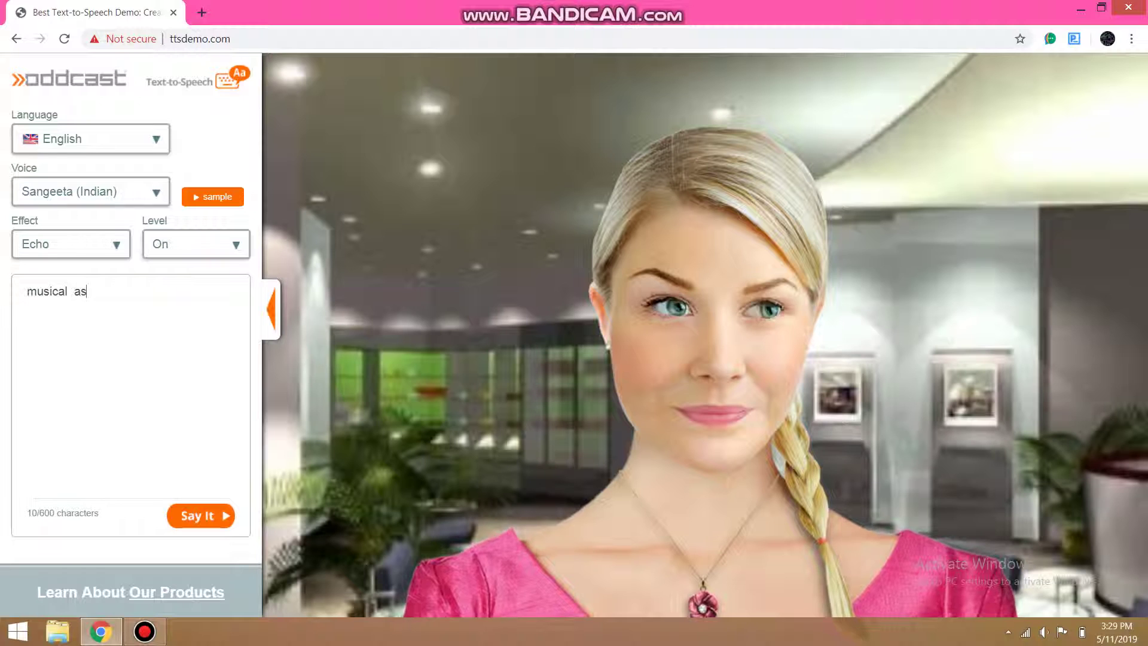
pyautogui.write('hu')
pyautogui.click(201, 515)
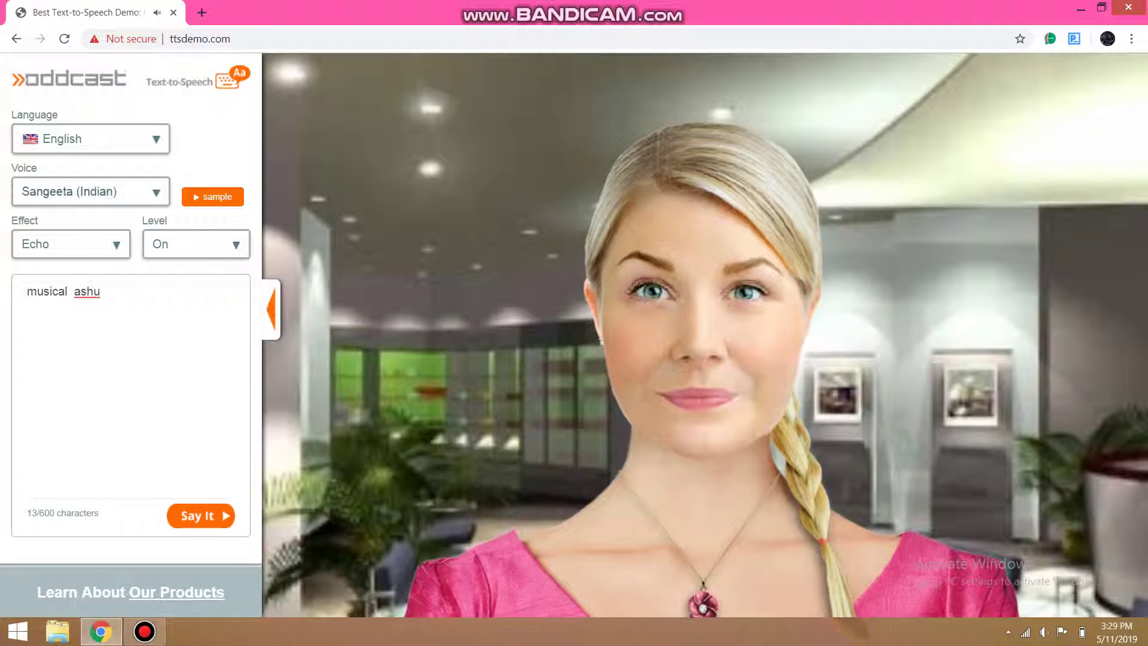
pyautogui.click(90, 191)
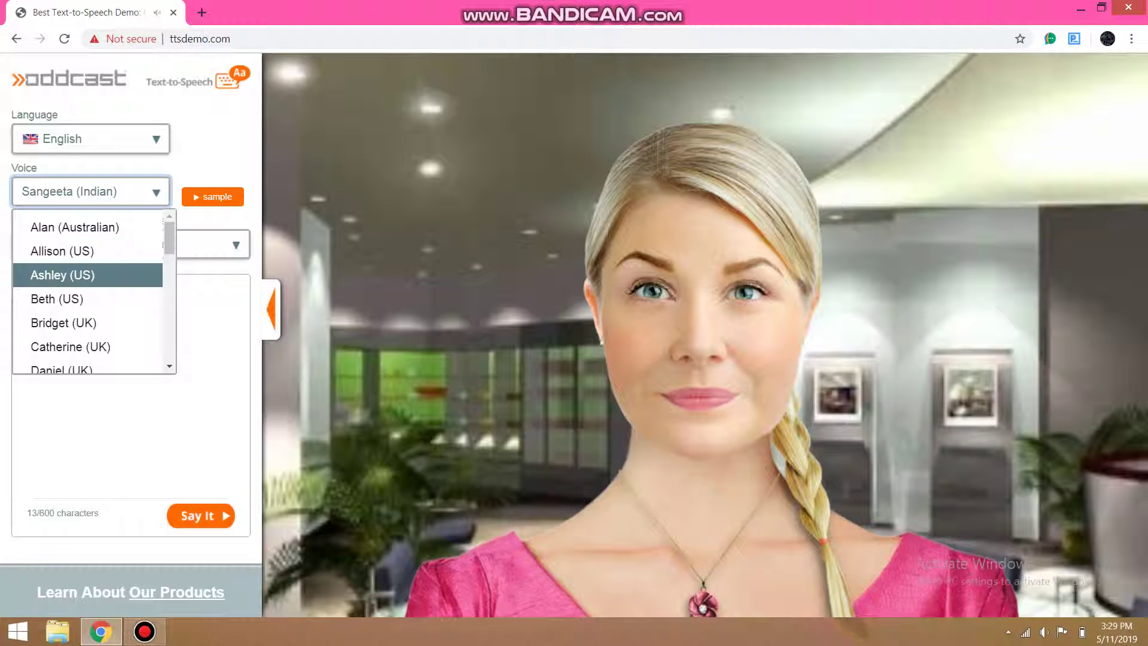
# Hear 'musical ashu' in the Samantha (US) voice, then switch back to Sangeeta (Indian)
pyautogui.scroll(-1, 90, 293)
pyautogui.scroll(-1, 90, 293)
pyautogui.scroll(-1, 90, 293)
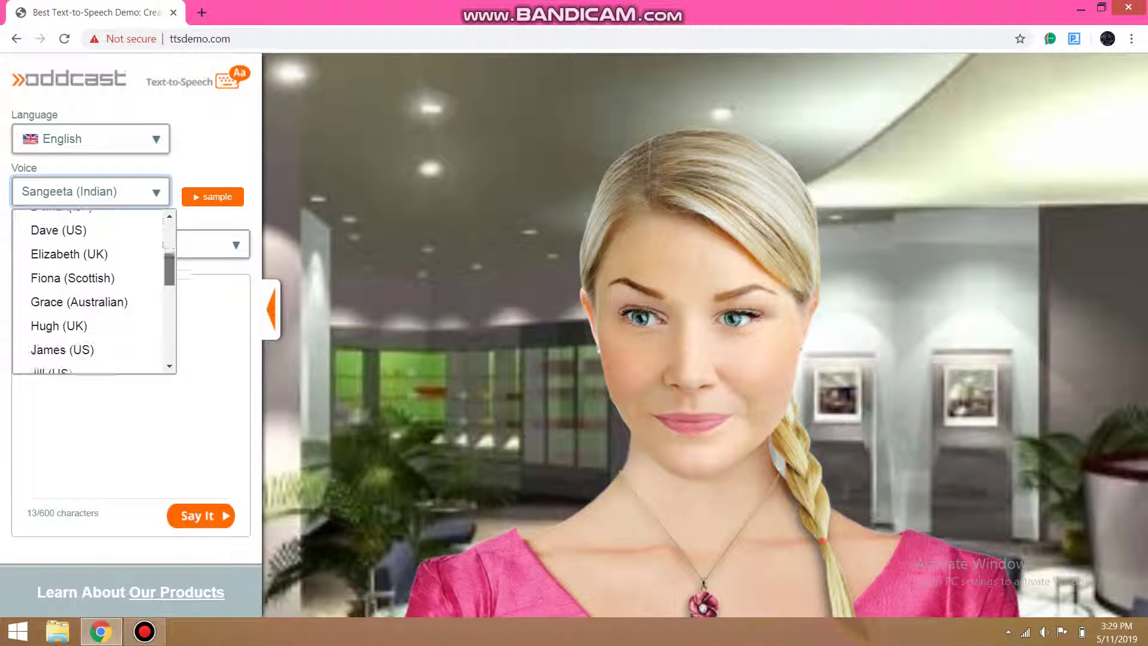
pyautogui.scroll(-1, 90, 293)
pyautogui.scroll(-1, 89, 293)
pyautogui.scroll(-1, 90, 293)
pyautogui.scroll(-1, 90, 293)
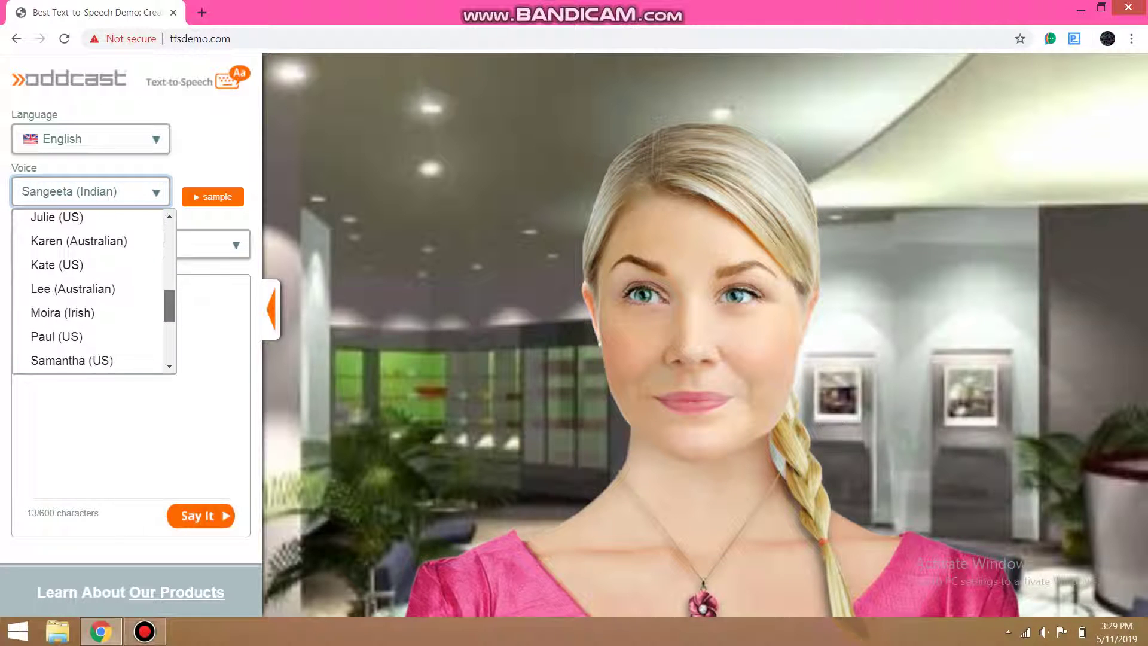
pyautogui.scroll(-1, 90, 293)
pyautogui.scroll(-1, 90, 293)
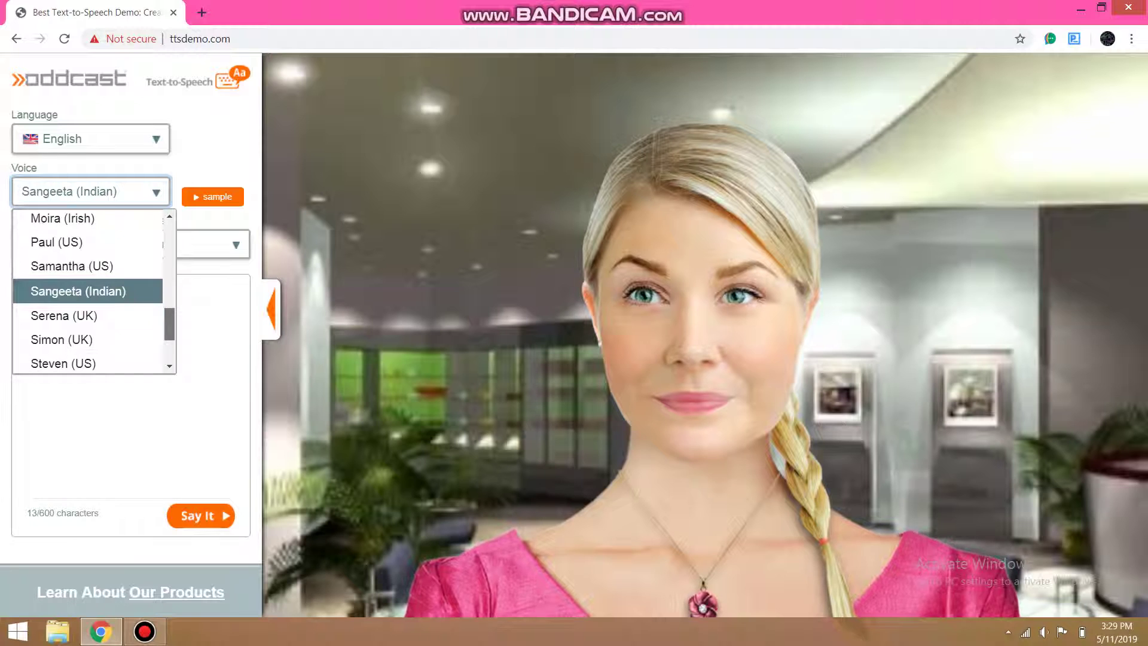
pyautogui.click(66, 266)
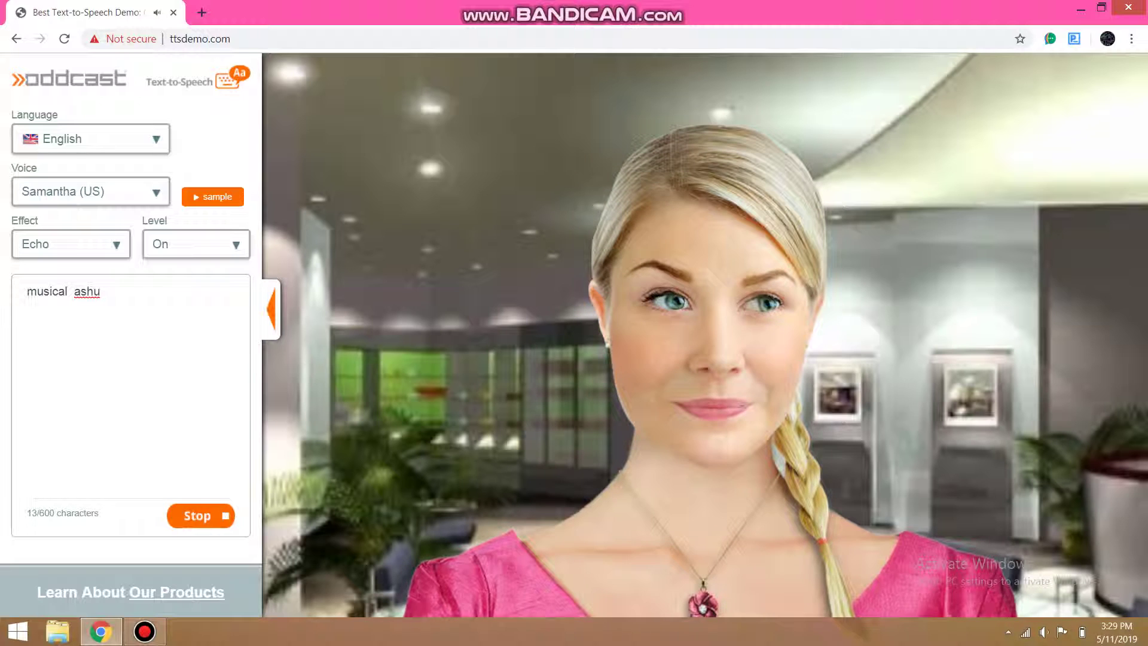
pyautogui.click(90, 191)
pyautogui.click(78, 290)
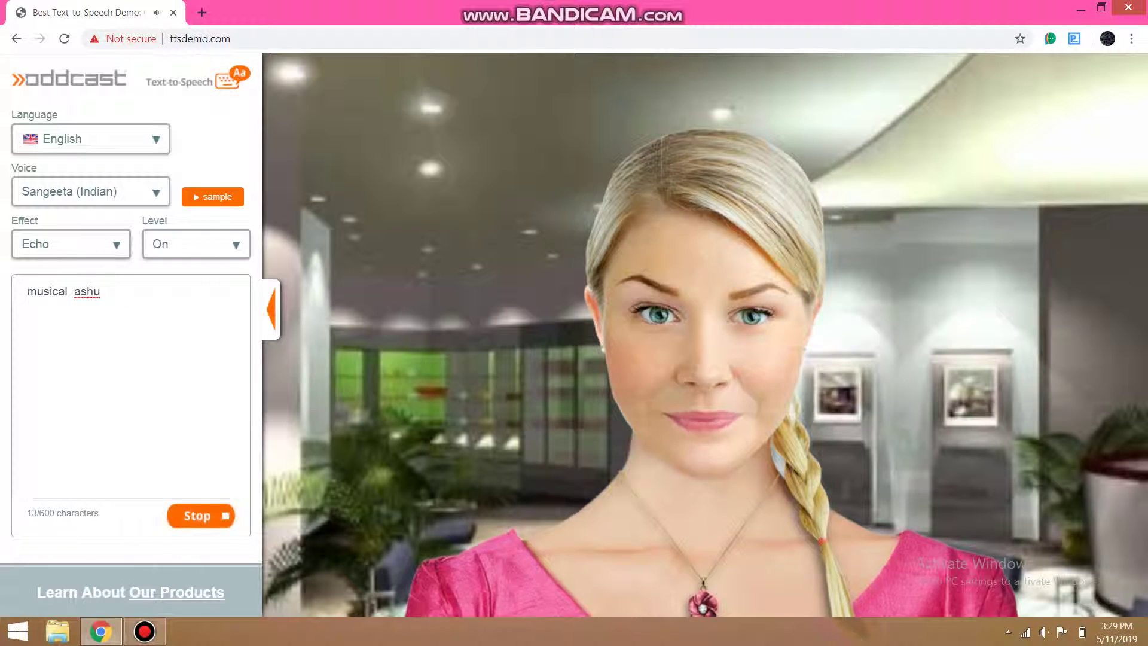
# Change the voice effect from Echo to Reverb and select the 'musical ashu' text
pyautogui.click(71, 244)
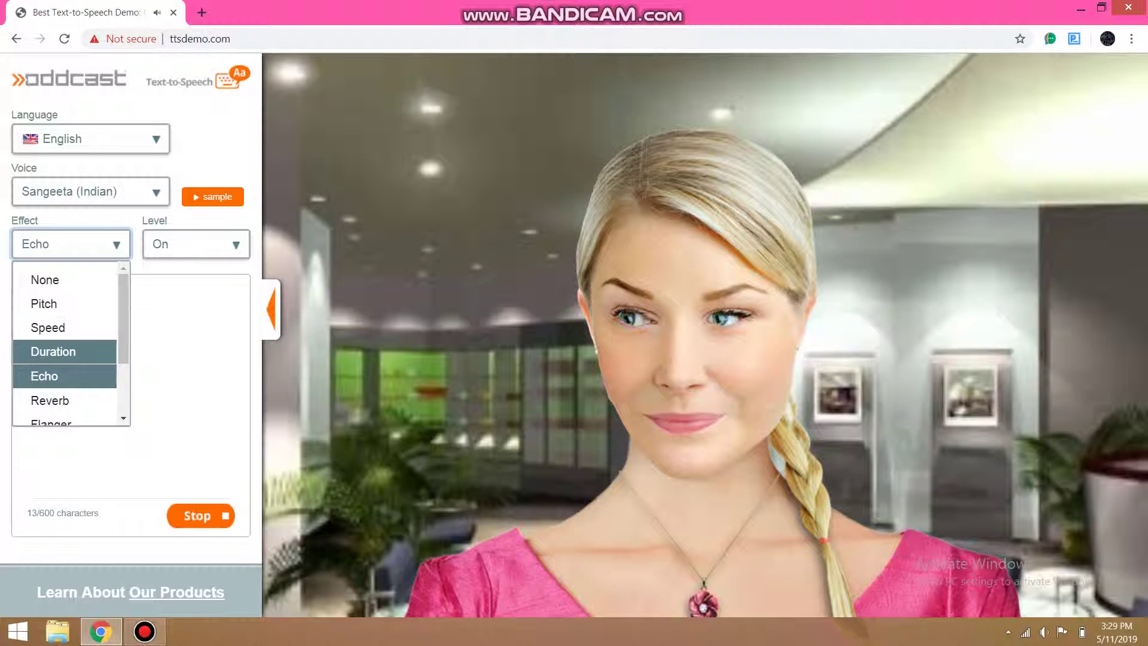
pyautogui.click(50, 401)
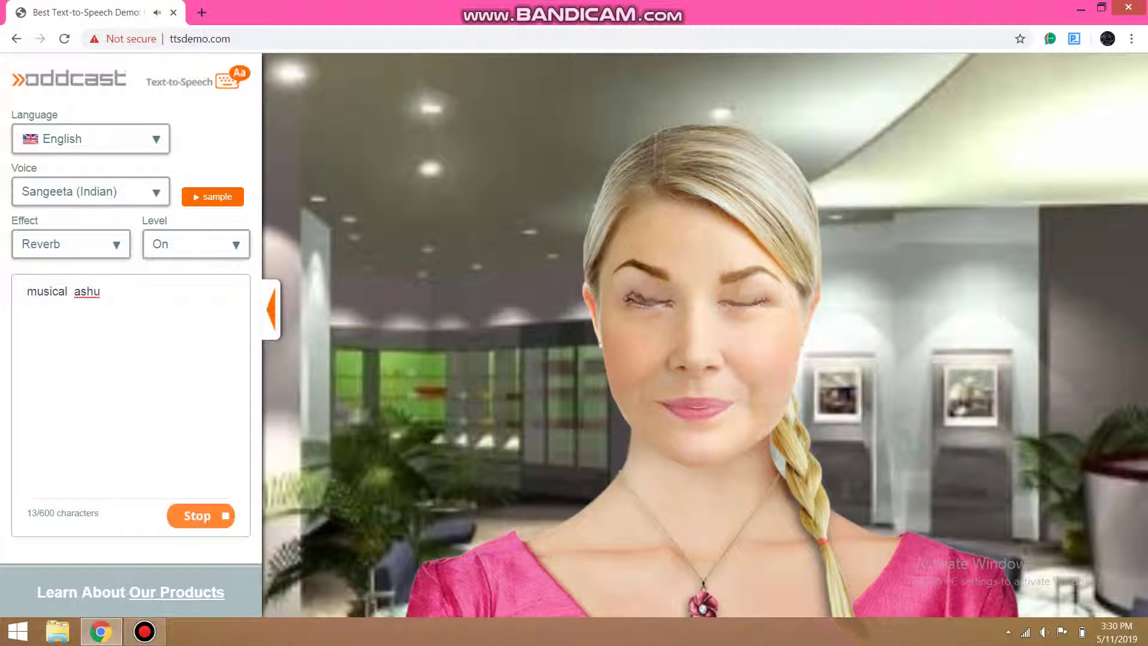
pyautogui.click(70, 244)
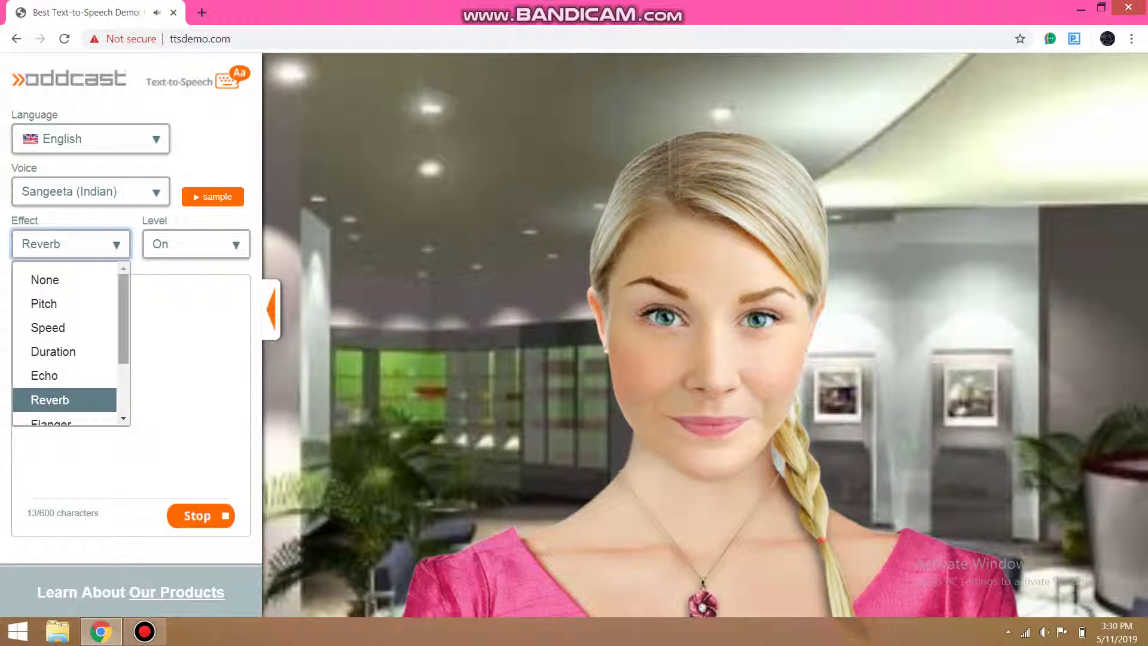
pyautogui.scroll(-1, 64, 335)
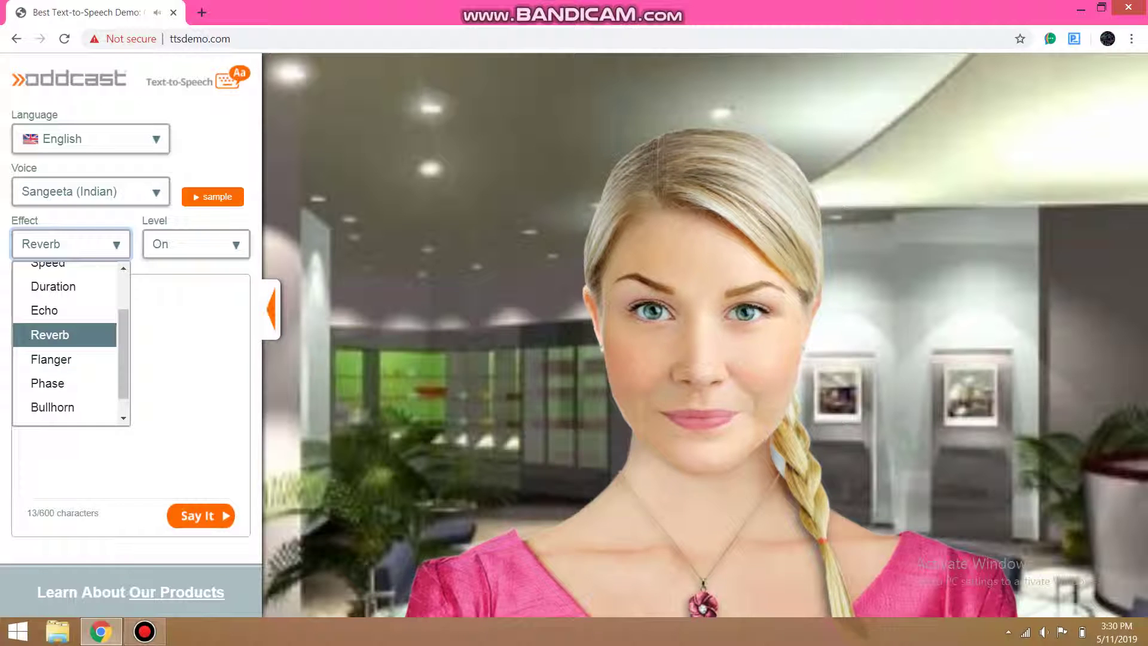
pyautogui.click(64, 335)
pyautogui.moveTo(27, 291); pyautogui.dragTo(100, 291)
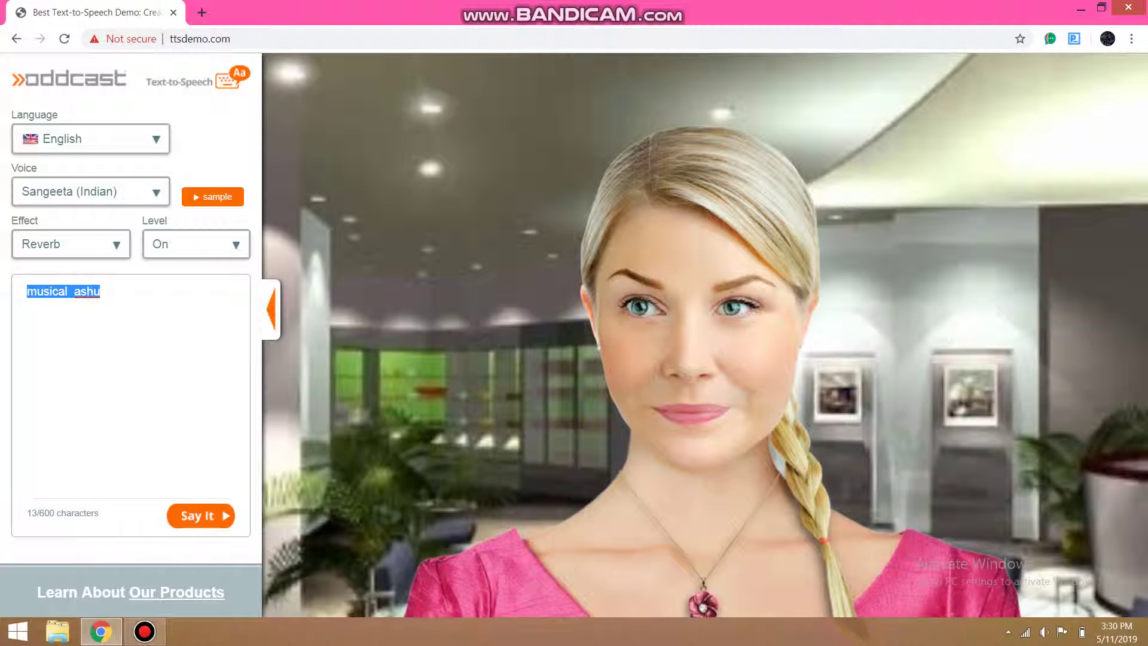
# Retype the text as 'dj ashu' and have Sangeeta speak it with Reverb
pyautogui.write('dj')
pyautogui.press('Return')
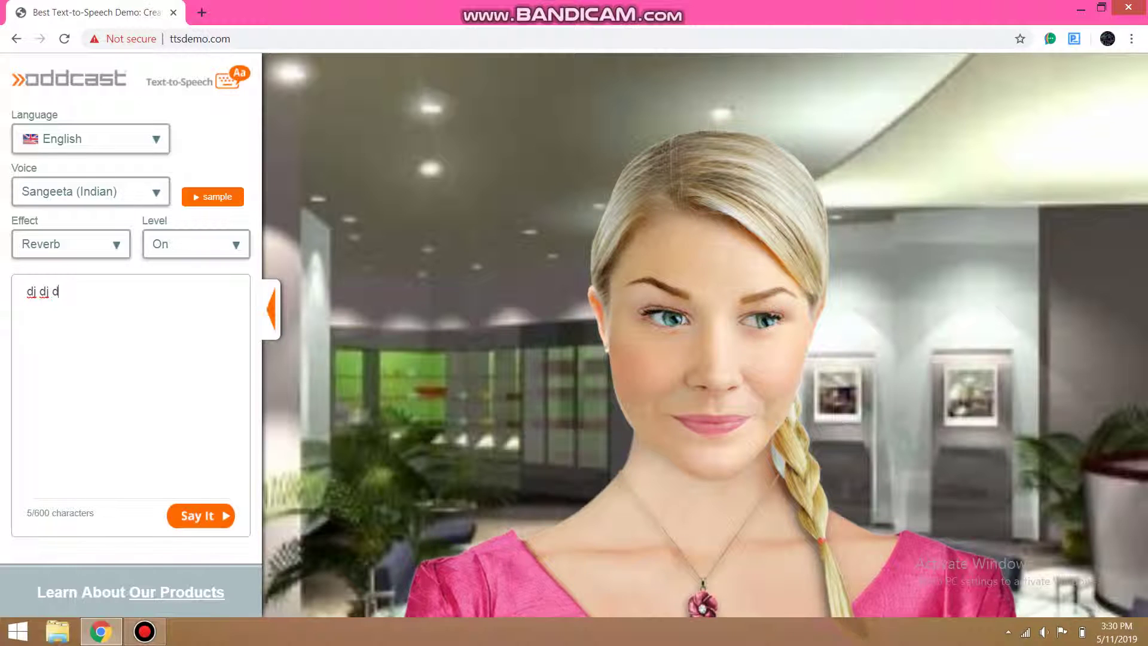
pyautogui.write('j')
pyautogui.press('Return')
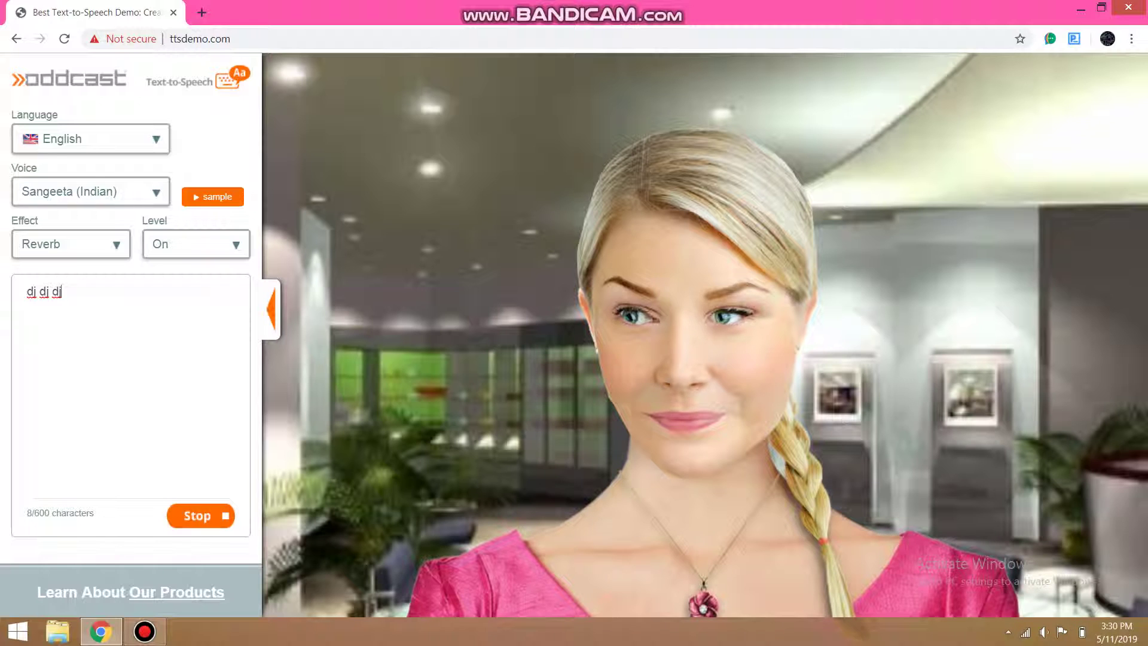
pyautogui.hotkey('ctrl', 'shift', 'Left')
pyautogui.hotkey('ctrl', 'shift', 'Left')
pyautogui.write('ashu')
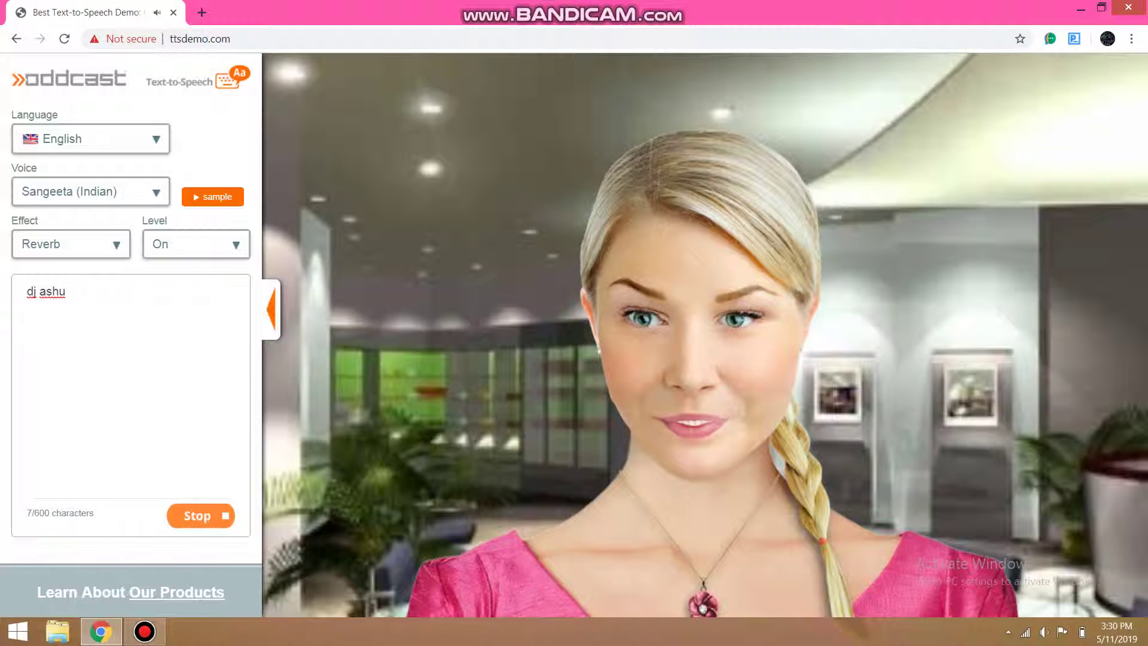
# Pick Bullhorn from the effect list in place of Reverb to speak 'dj ashu'
pyautogui.click(71, 244)
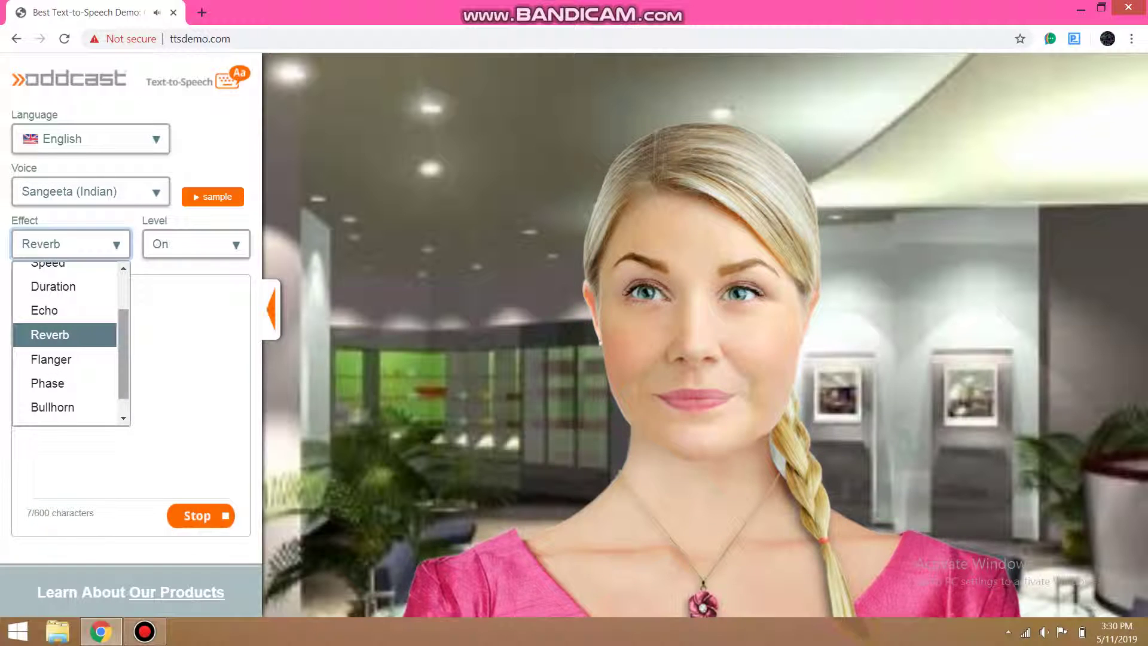
pyautogui.scroll(-1, 66, 341)
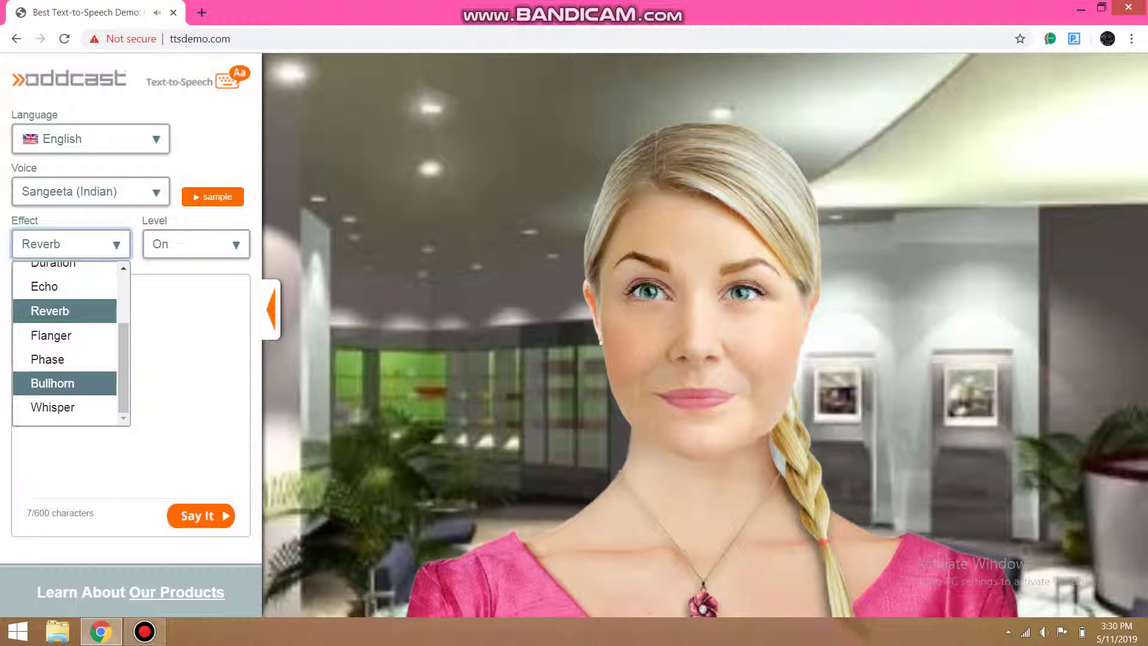
pyautogui.click(60, 383)
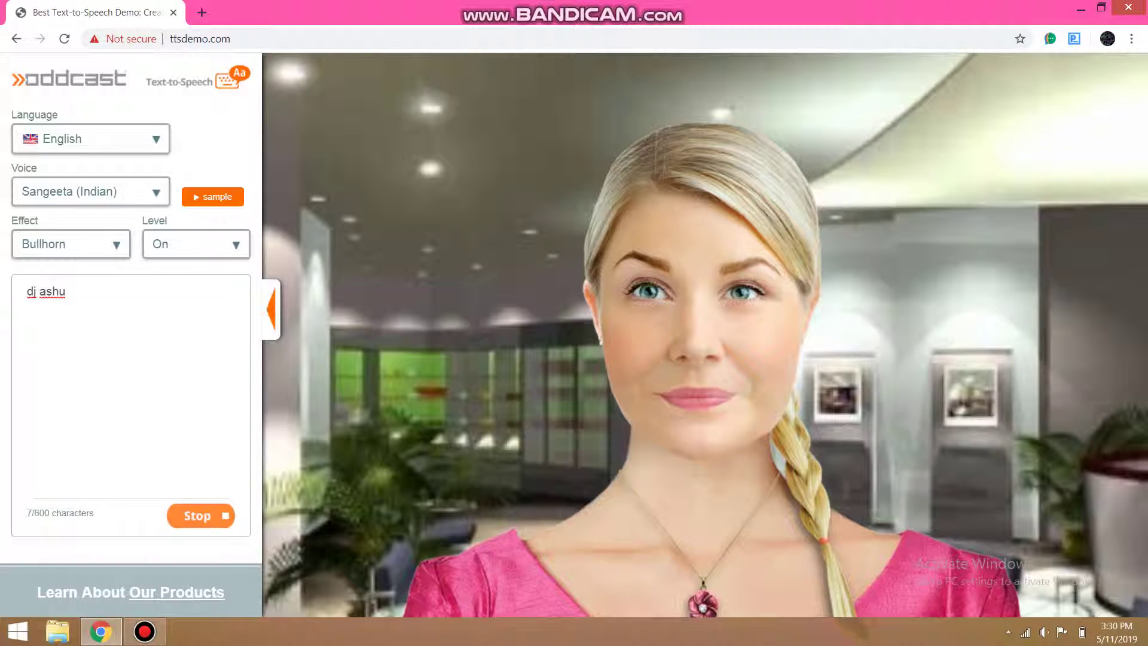